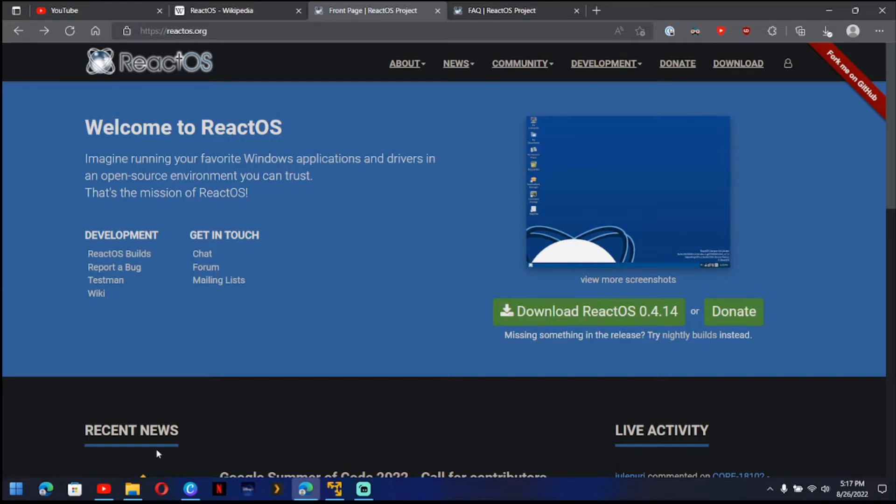
- Switch to VMware Workstation Player and complete the new virtual machine pages with Windows XP Professional and a 40 GB split disk
{"action": "left_click", "coordinate": [336, 490]}
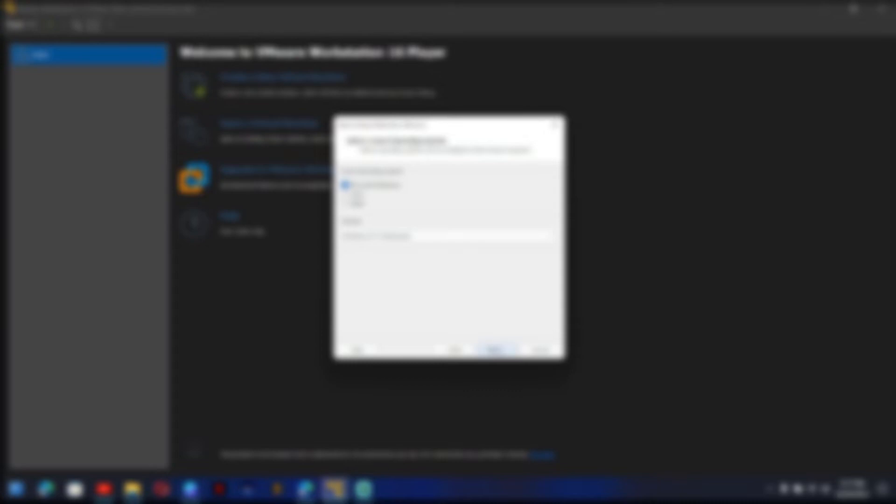
{"action": "left_click", "coordinate": [494, 350]}
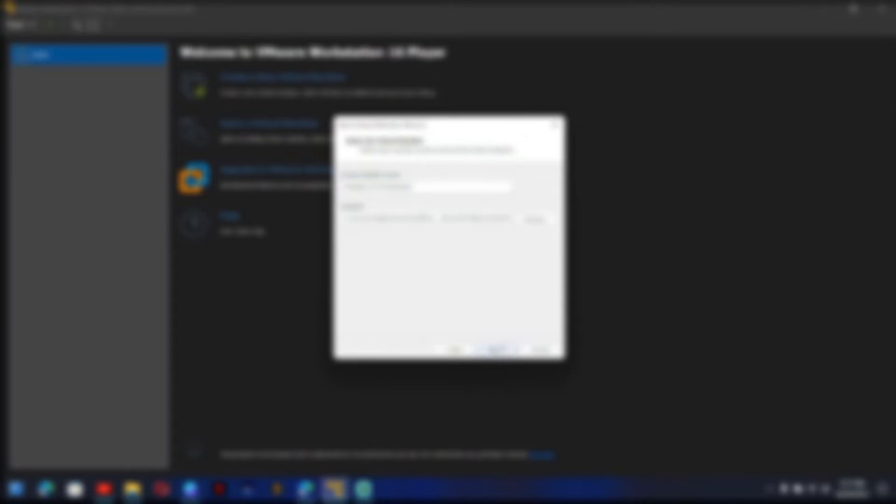
{"action": "left_click", "coordinate": [495, 350]}
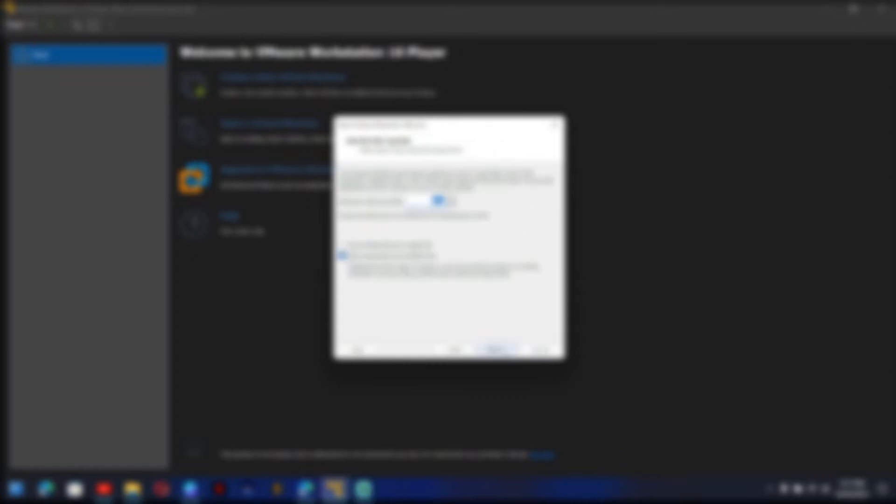
{"action": "left_click", "coordinate": [503, 351]}
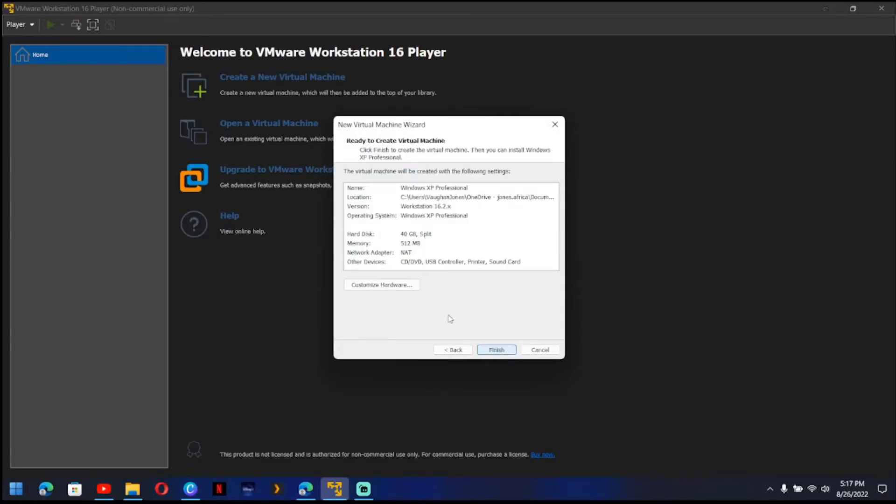
- Customize the virtual machine's hardware to 4096 MB of memory and 4 processor cores
{"action": "left_click", "coordinate": [381, 289]}
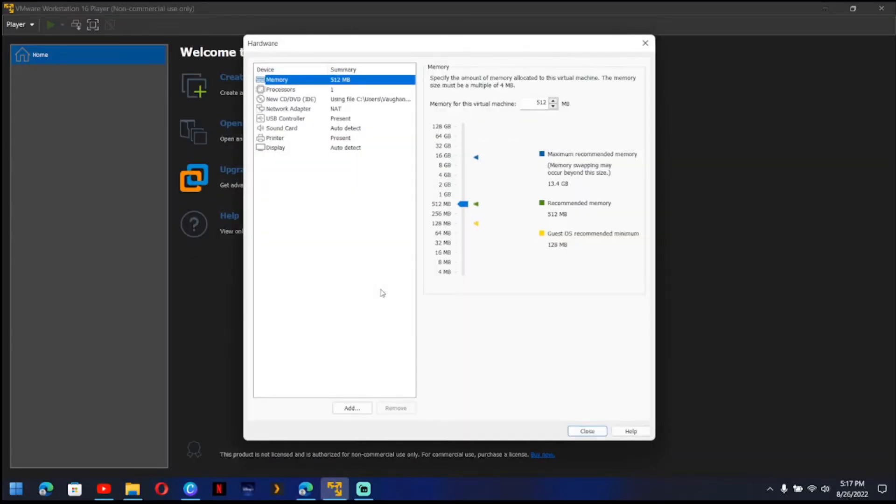
{"action": "left_click_drag", "start_coordinate": [466, 176], "coordinate": [466, 179]}
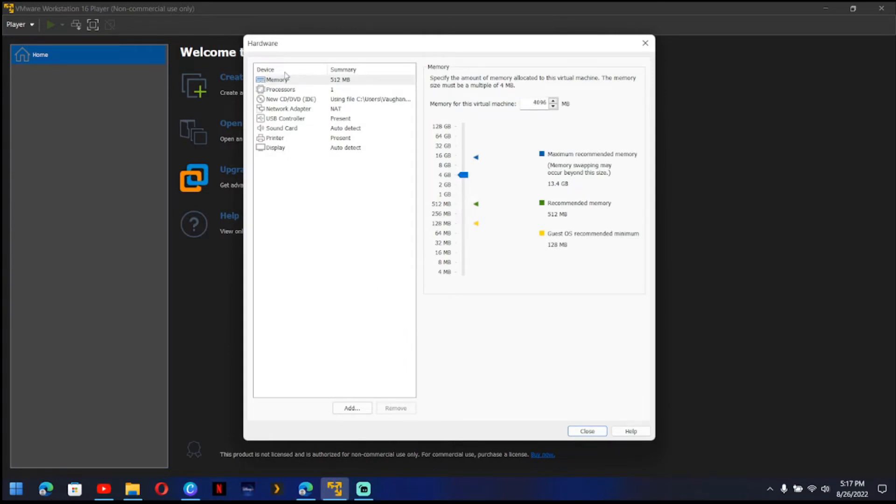
{"action": "left_click", "coordinate": [295, 89]}
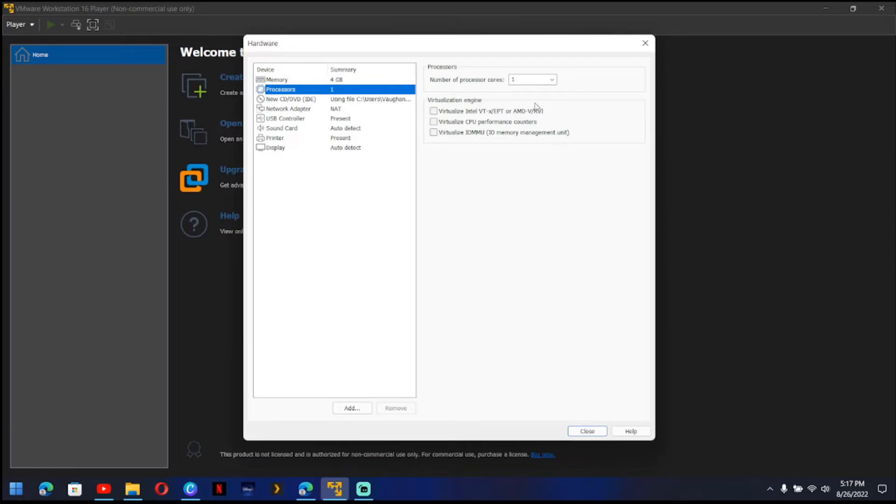
{"action": "left_click", "coordinate": [534, 82]}
{"action": "left_click", "coordinate": [552, 80]}
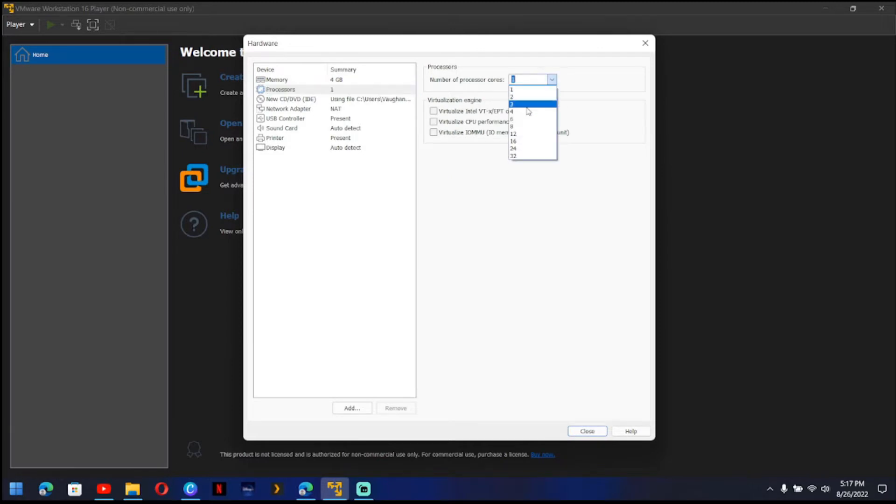
{"action": "left_click", "coordinate": [532, 111]}
{"action": "left_click", "coordinate": [587, 430]}
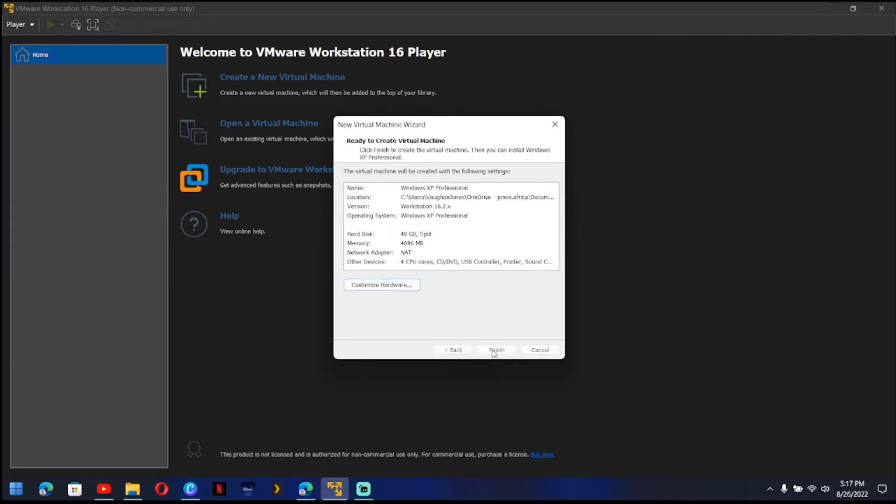
- Finish creating the Windows XP Professional virtual machine, power it on and direct input to its screen
{"action": "left_click", "coordinate": [493, 350]}
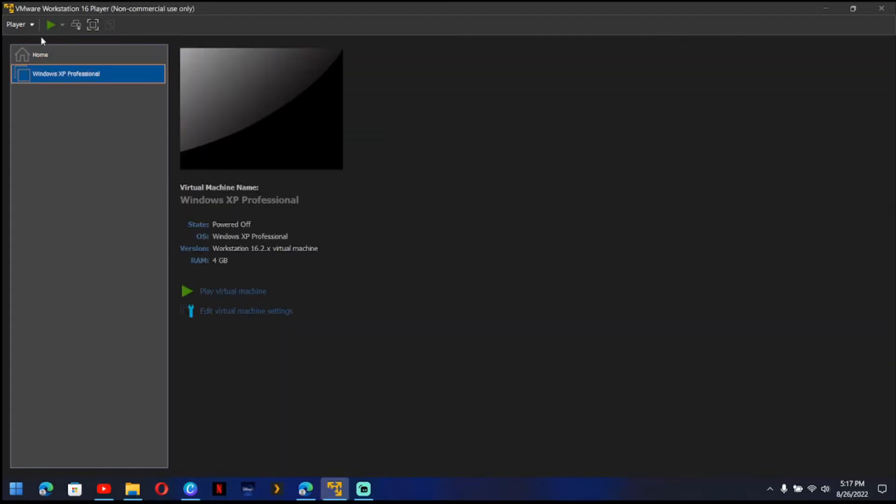
{"action": "left_click", "coordinate": [50, 25]}
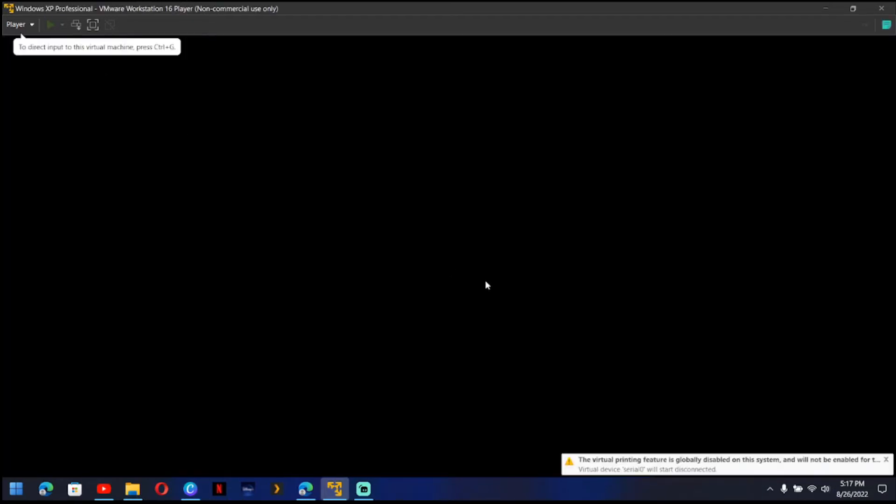
{"action": "left_click", "coordinate": [258, 138]}
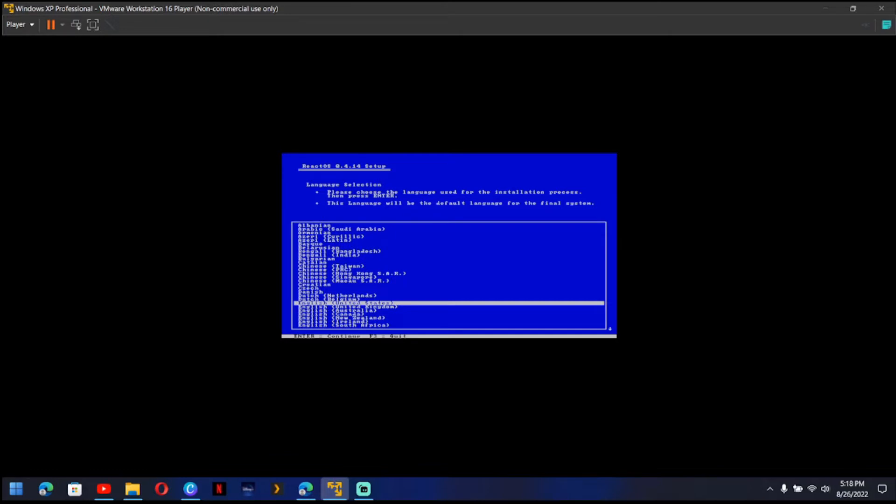
- Start a ReactOS installation in English (United States) and accept the listed device settings
{"action": "key", "text": "Return"}
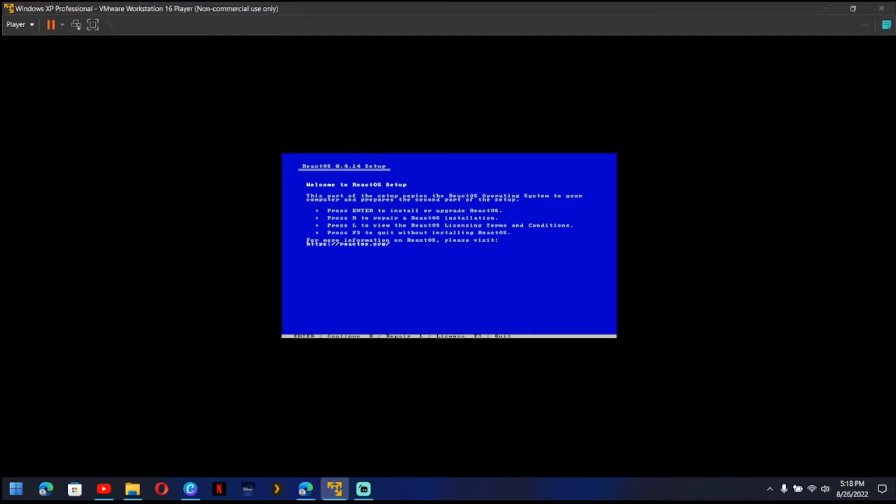
{"action": "key", "text": "Return"}
{"action": "key", "text": "Return"}
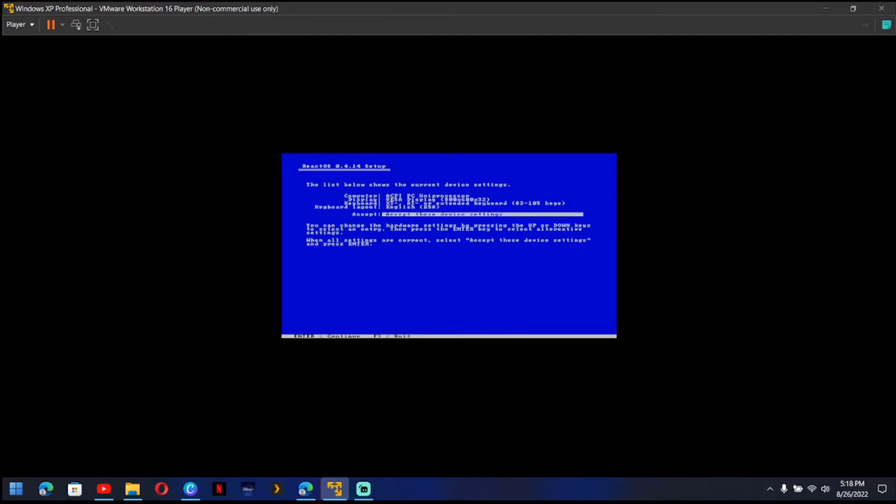
- Select the unpartitioned space for the installation and format it with the BTRFS file system (quick format)
{"action": "key", "text": "Return"}
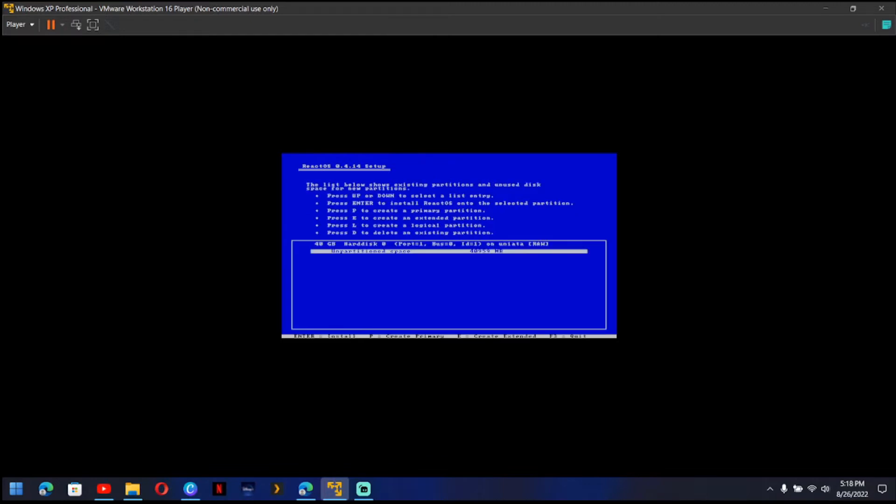
{"action": "key", "text": "Return"}
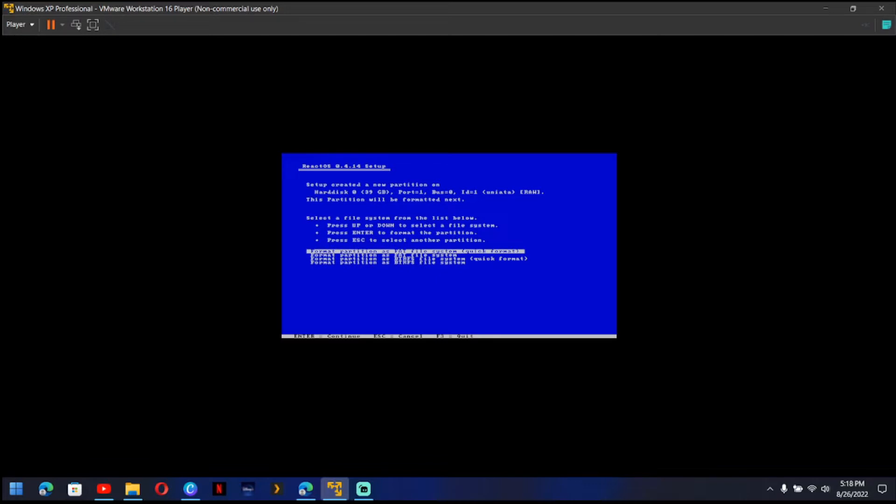
{"action": "key", "text": "Down"}
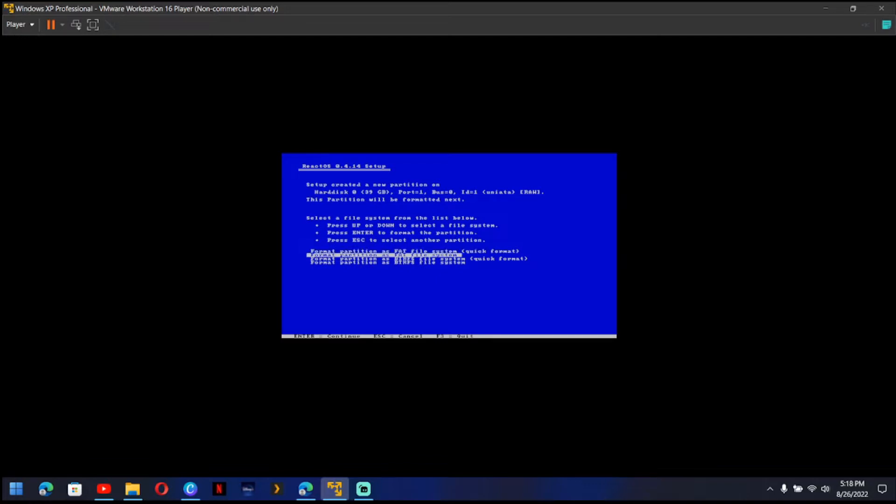
{"action": "key", "text": "Down"}
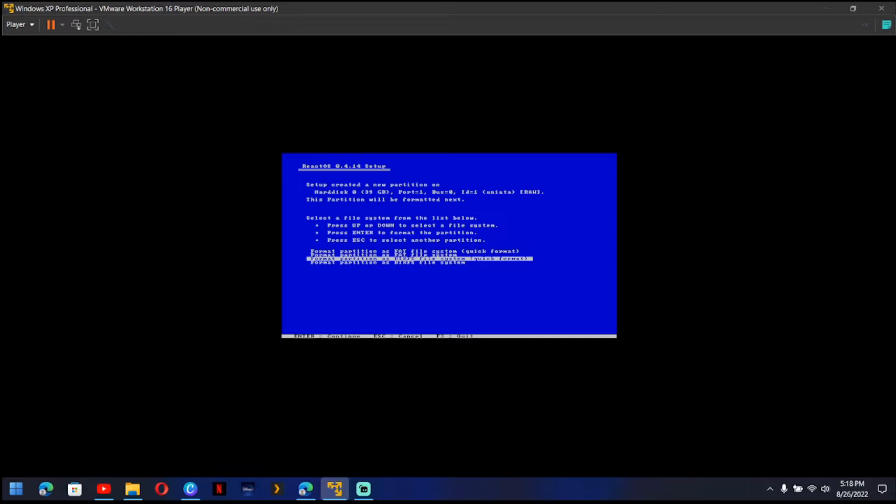
{"action": "key", "text": "Return"}
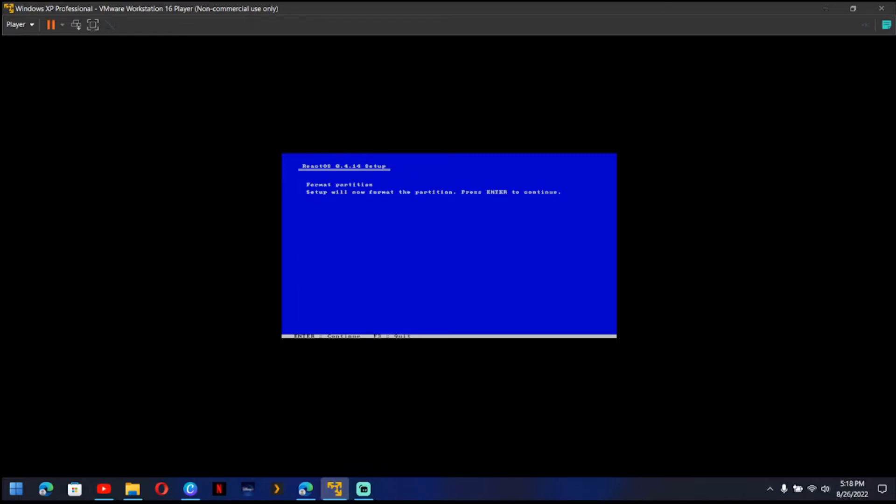
{"action": "key", "text": "Return"}
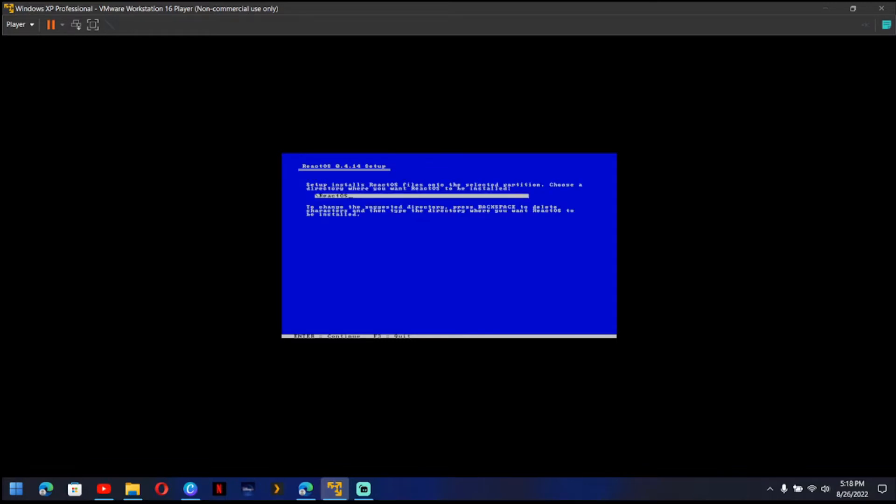
- Install into the \ReactOS directory with the bootloader on the harddisk (MBR and VBR), and reboot into ReactOS
{"action": "key", "text": "Return"}
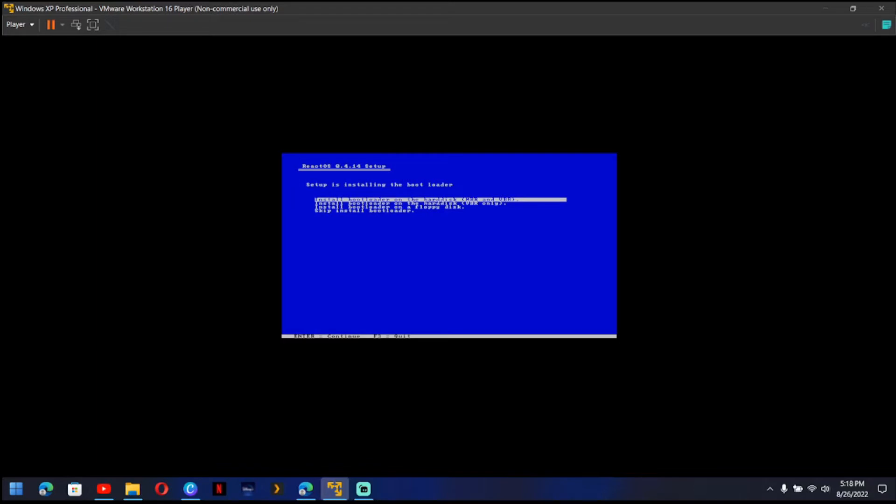
{"action": "key", "text": "Return"}
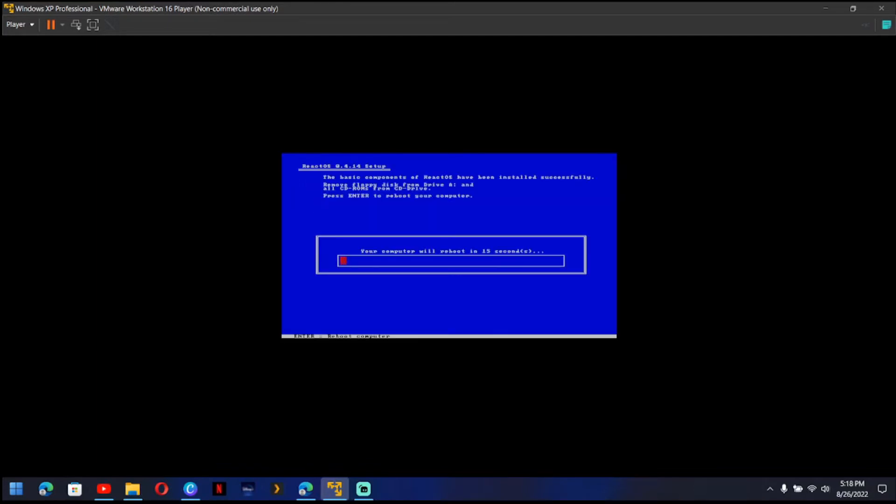
{"action": "key", "text": "Return"}
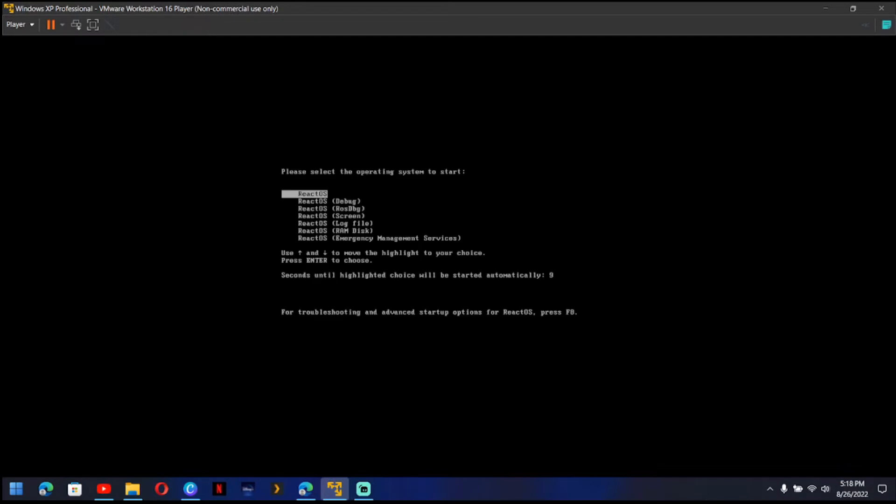
{"action": "key", "text": "Return"}
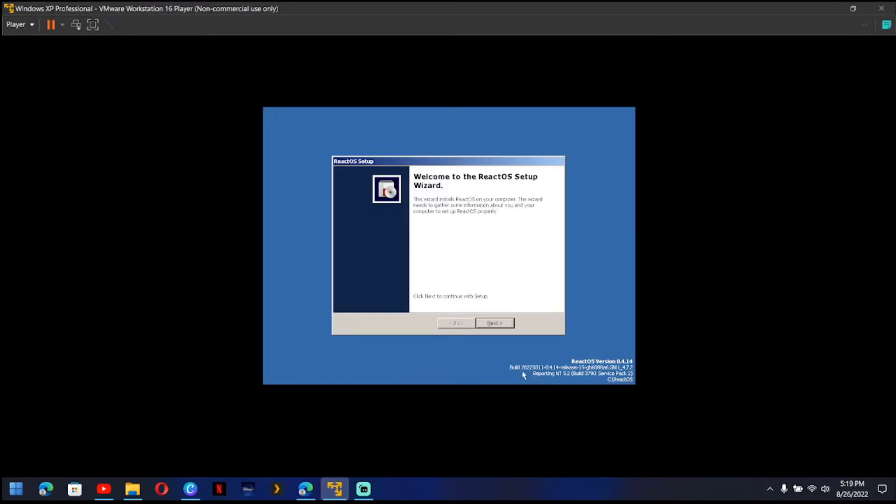
- Advance the ReactOS Setup wizard past the welcome and acknowledgements pages to the product options
{"action": "left_click", "coordinate": [495, 323]}
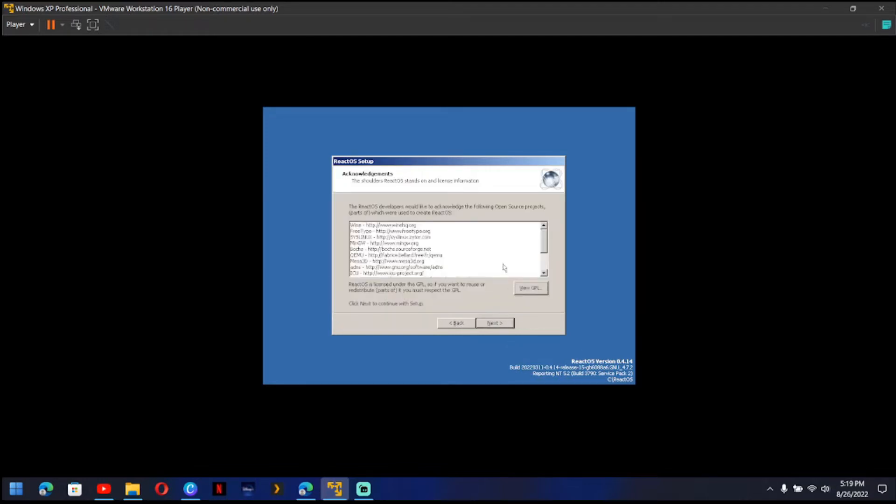
{"action": "scroll", "coordinate": [504, 268], "scroll_direction": "down", "scroll_amount": 2}
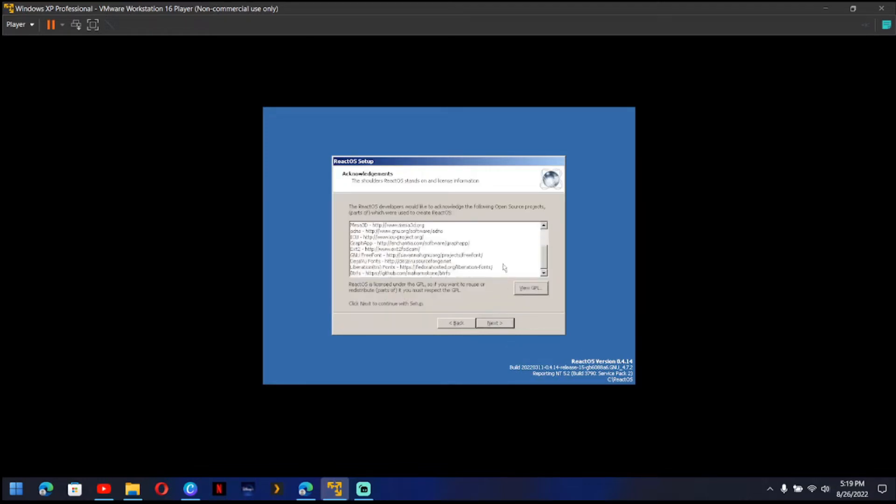
{"action": "left_click", "coordinate": [495, 323]}
{"action": "left_click", "coordinate": [495, 322]}
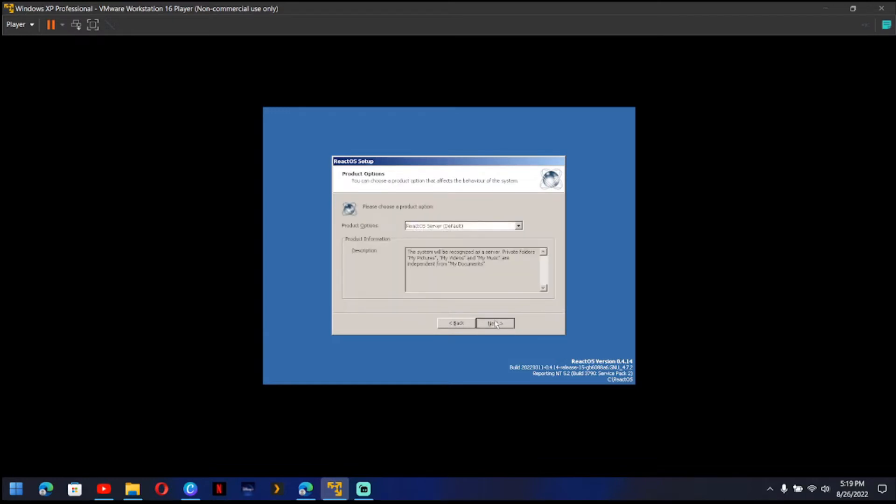
- Compare the two product options, choose ReactOS Server (Default) and continue to the regional settings
{"action": "left_click", "coordinate": [429, 227]}
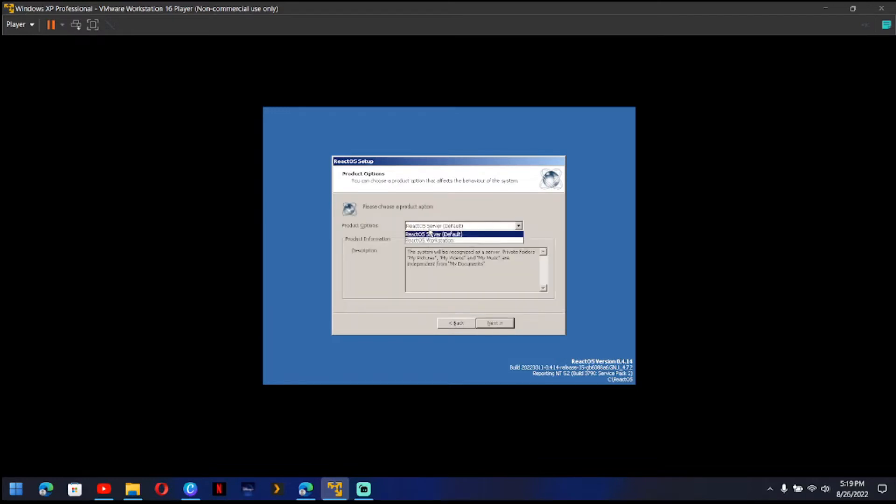
{"action": "left_click", "coordinate": [430, 233]}
{"action": "key", "text": "Down"}
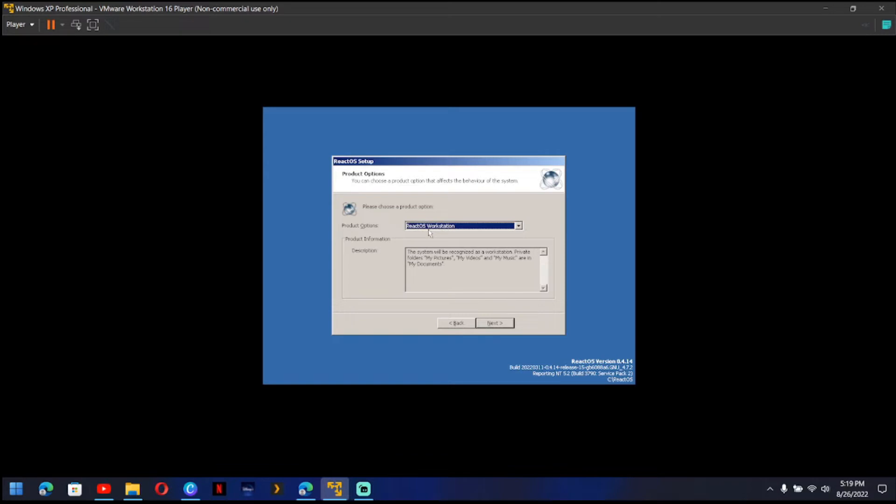
{"action": "key", "text": "Up"}
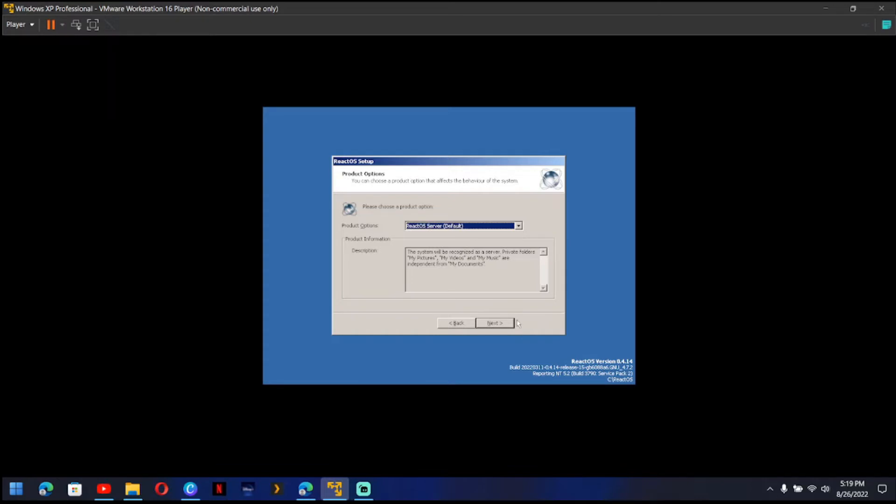
{"action": "left_click", "coordinate": [503, 329]}
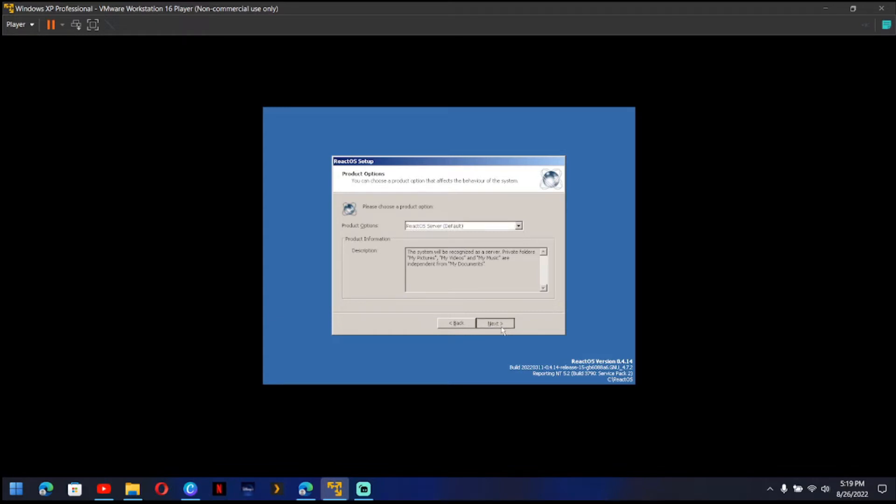
{"action": "left_click", "coordinate": [503, 330]}
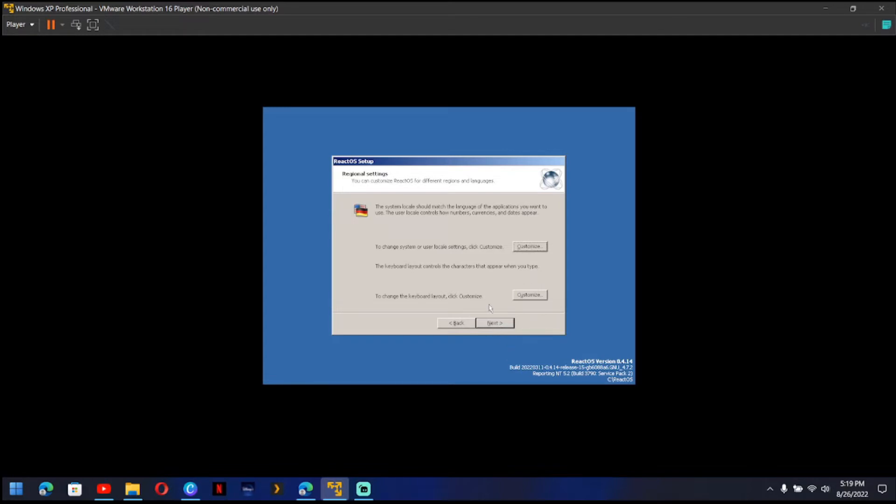
- Accept the default regional settings, owner and computer names, blank administrator password, and date and time to reach the theme selection
{"action": "left_click", "coordinate": [496, 323]}
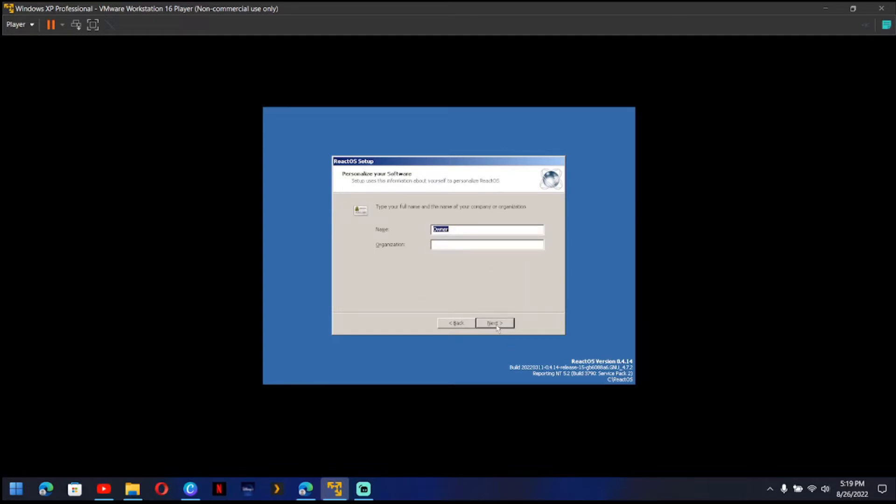
{"action": "left_click", "coordinate": [501, 327]}
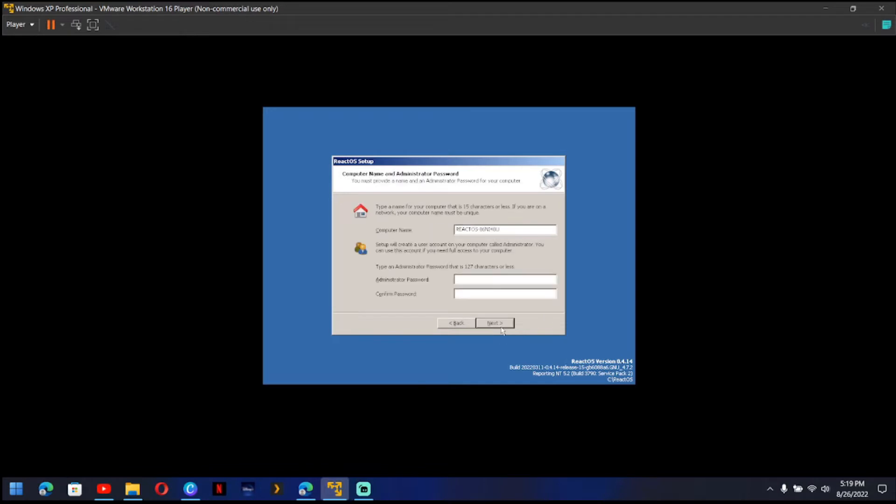
{"action": "left_click", "coordinate": [502, 327]}
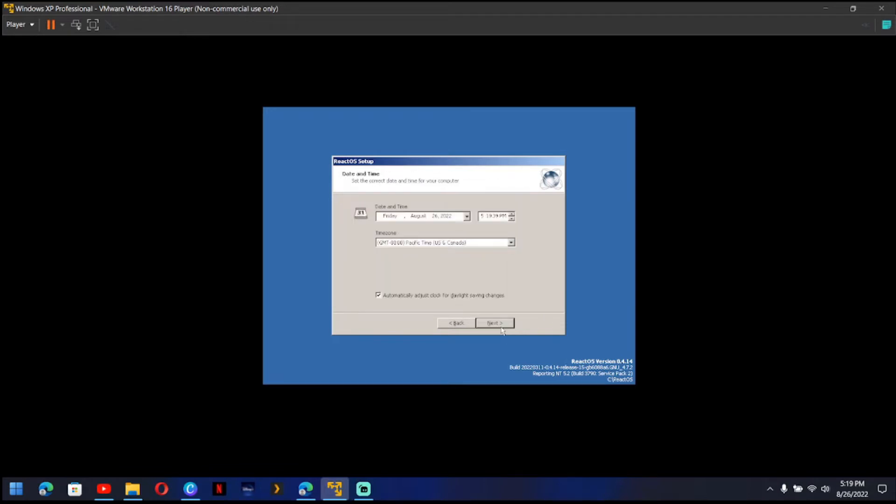
{"action": "left_click", "coordinate": [502, 327]}
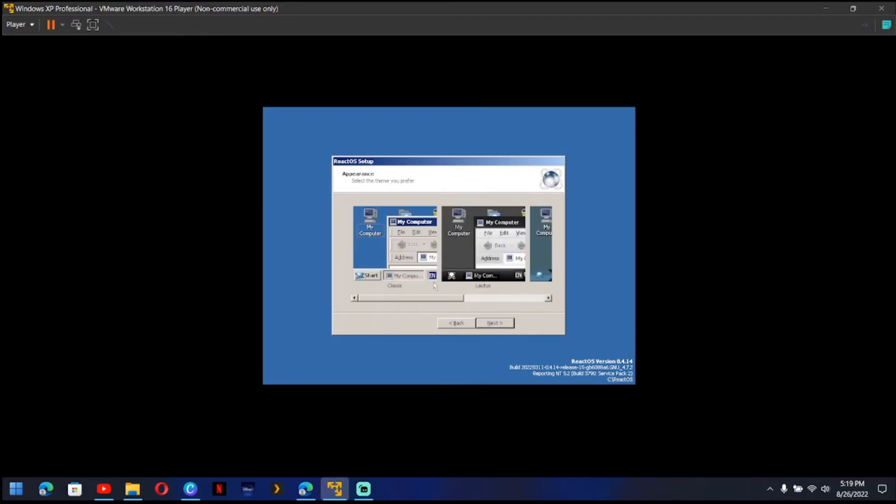
- Browse the available themes on the Appearance page, keep Classic and continue to the network settings
{"action": "left_click_drag", "start_coordinate": [407, 299], "coordinate": [445, 302]}
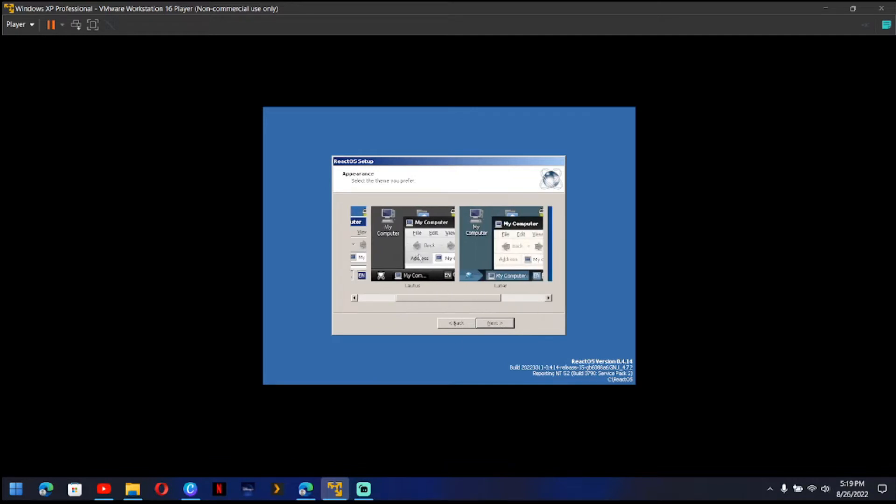
{"action": "left_click", "coordinate": [526, 298]}
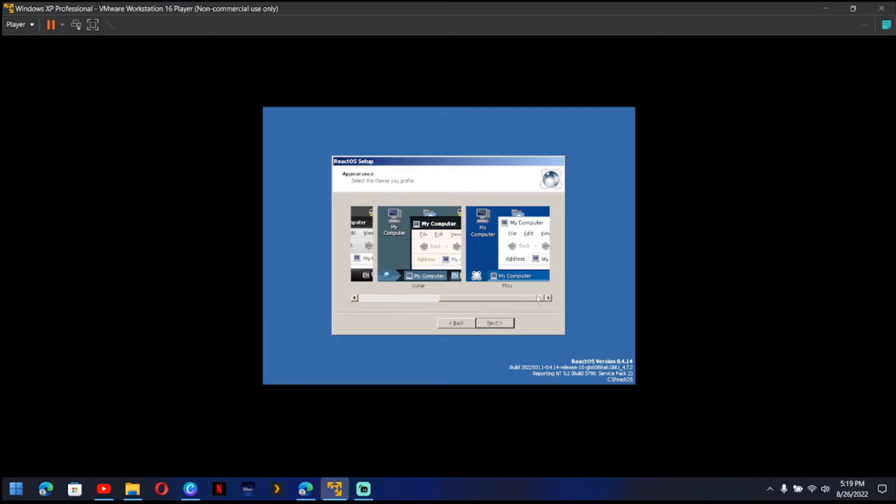
{"action": "left_click_drag", "start_coordinate": [537, 299], "coordinate": [406, 298]}
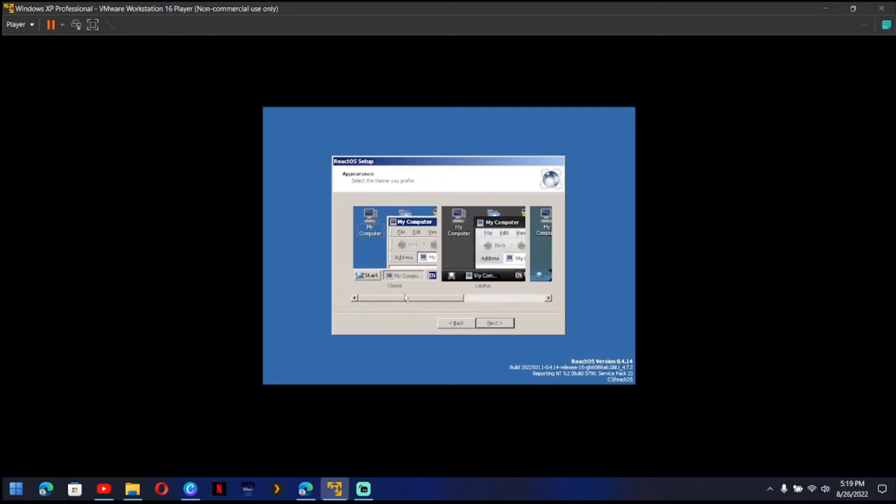
{"action": "left_click", "coordinate": [497, 324]}
- Accept the default network settings and WORKGROUP membership, finish the setup wizard, and start ReactOS from the boot list
{"action": "left_click", "coordinate": [497, 324]}
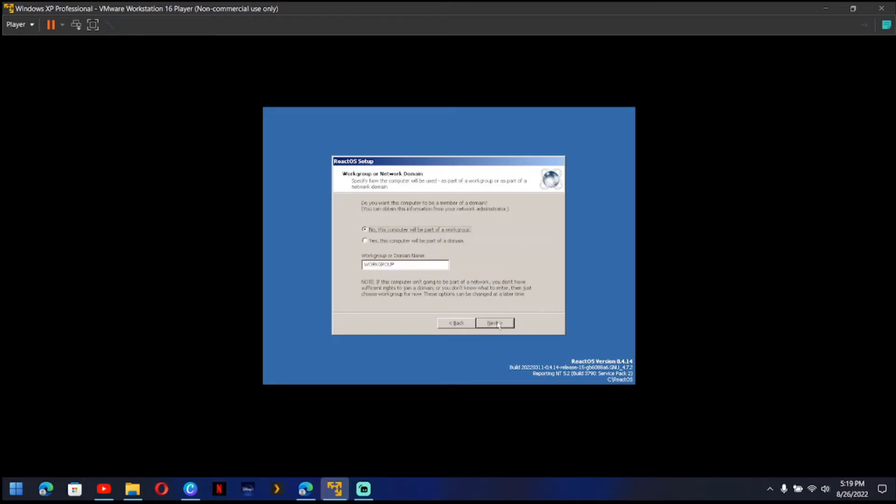
{"action": "left_click", "coordinate": [496, 325]}
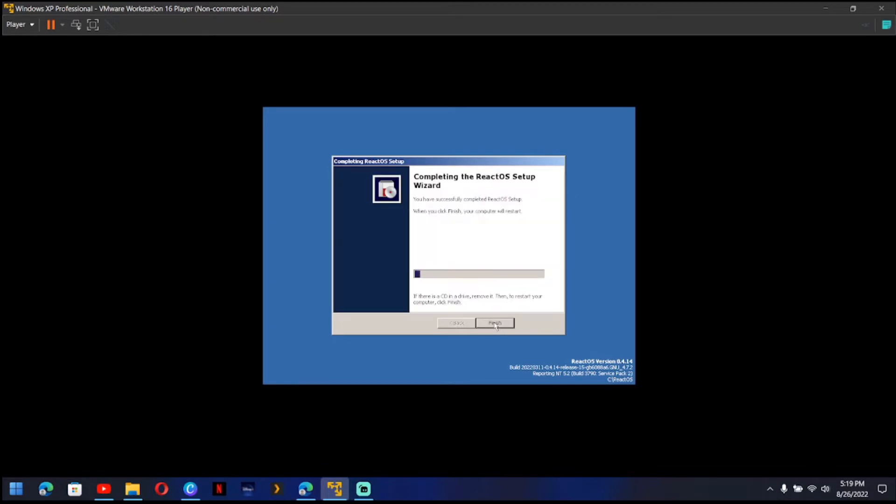
{"action": "left_click", "coordinate": [496, 326]}
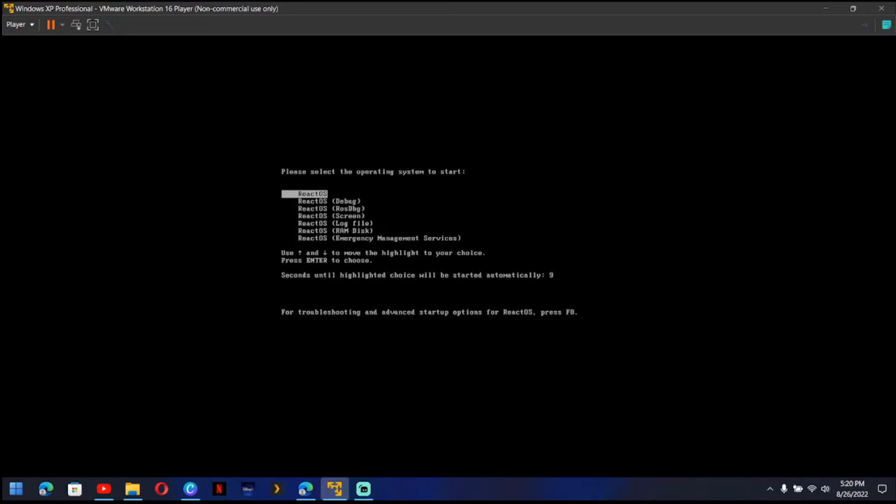
{"action": "key", "text": "Return"}
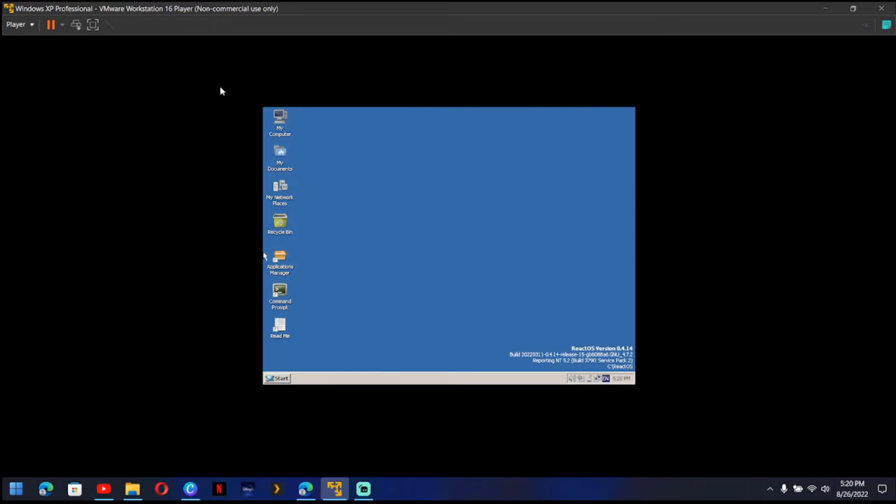
- Show the virtual machine in full screen and try installing the system device and multimedia audio device drivers automatically
{"action": "left_click", "coordinate": [96, 27]}
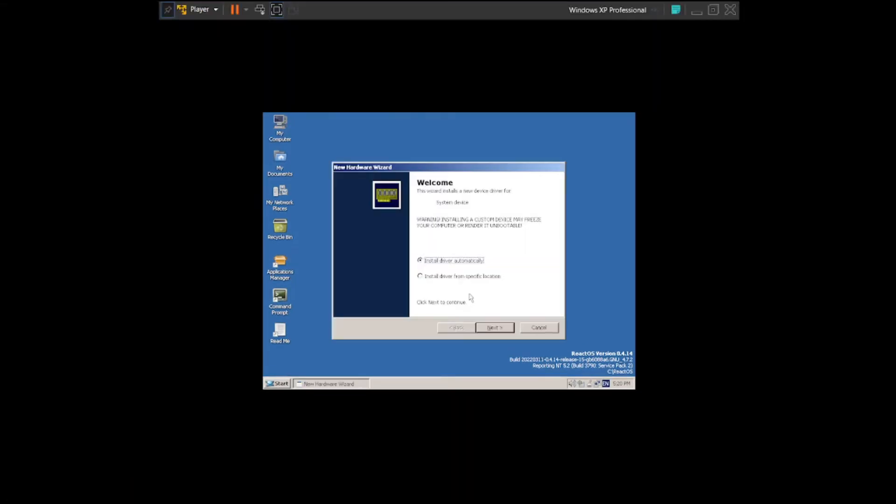
{"action": "left_click", "coordinate": [497, 331]}
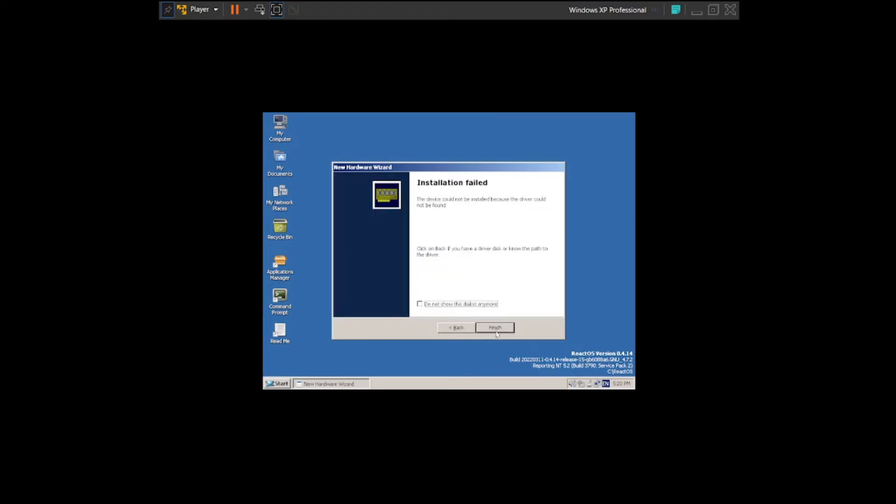
{"action": "left_click", "coordinate": [496, 328]}
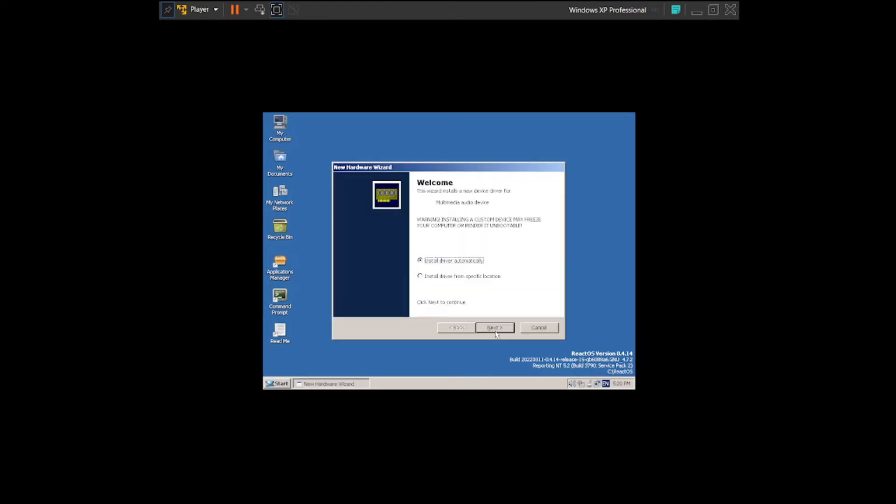
{"action": "left_click", "coordinate": [495, 328]}
{"action": "left_click", "coordinate": [496, 329]}
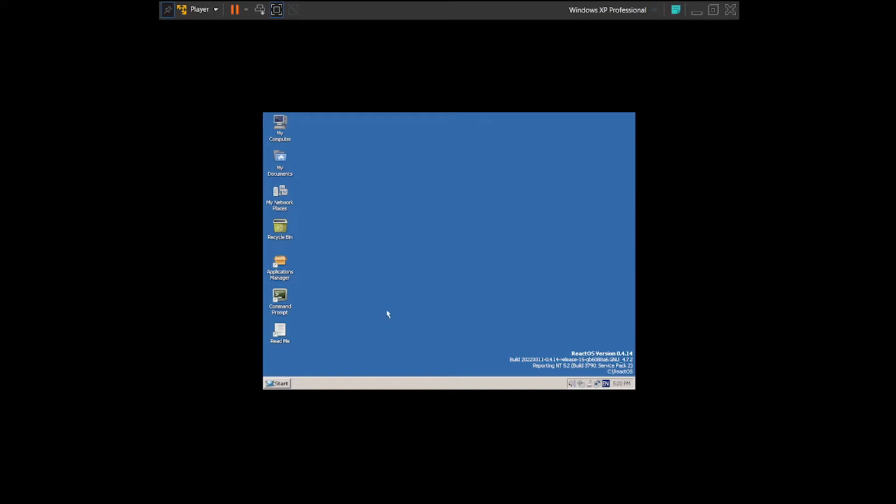
- Set the ReactOS screen area to 1920x1080 pixels in the display properties and keep the new display settings
{"action": "right_click", "coordinate": [375, 228]}
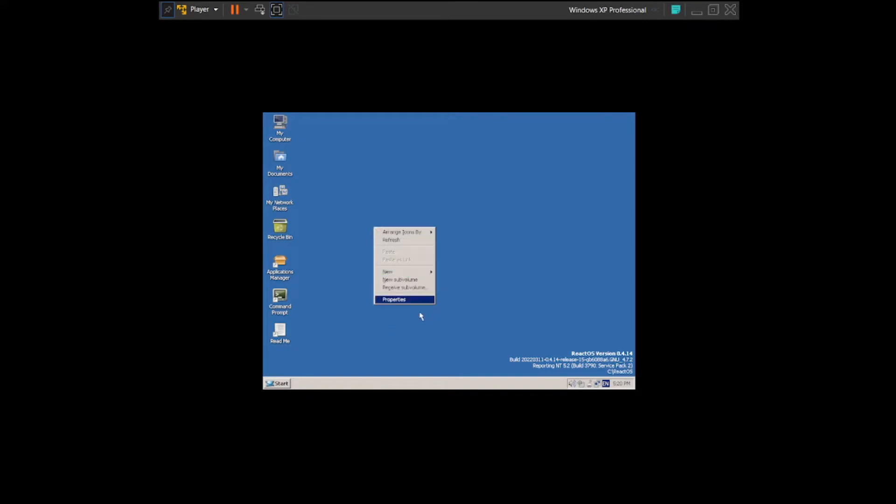
{"action": "left_click", "coordinate": [399, 300]}
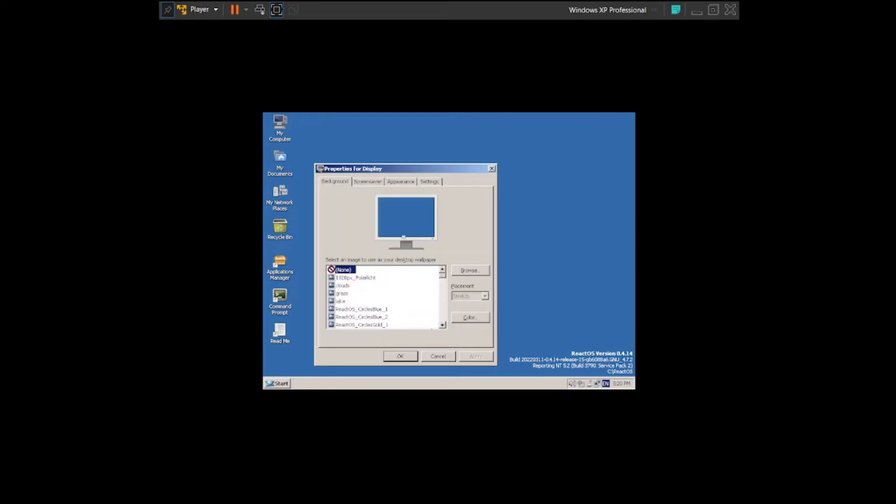
{"action": "left_click", "coordinate": [430, 183]}
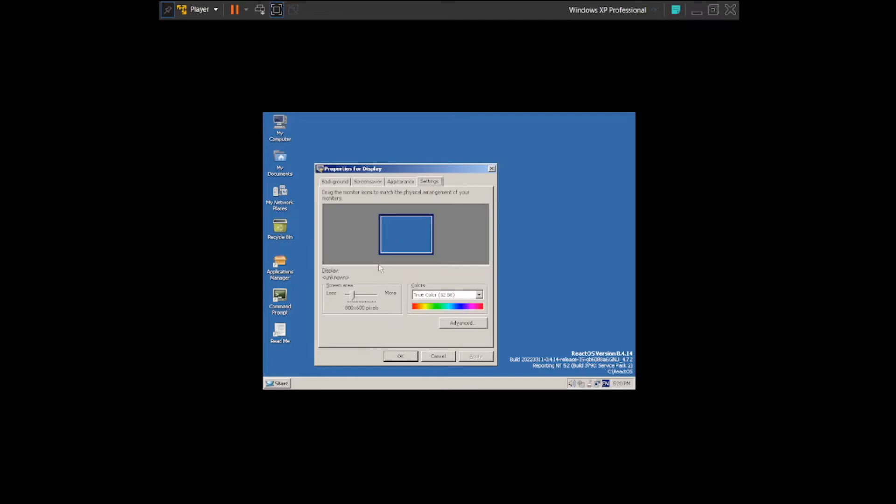
{"action": "left_click", "coordinate": [363, 298]}
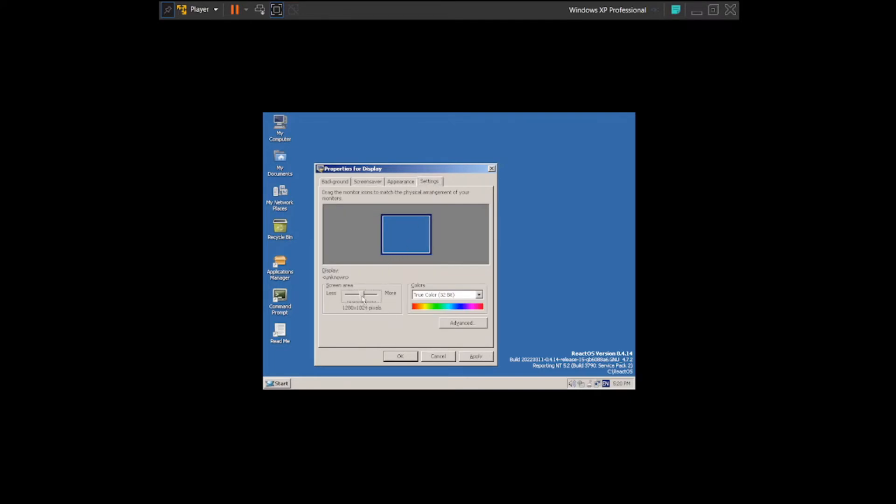
{"action": "left_click", "coordinate": [364, 299]}
{"action": "left_click_drag", "start_coordinate": [364, 299], "coordinate": [375, 299]}
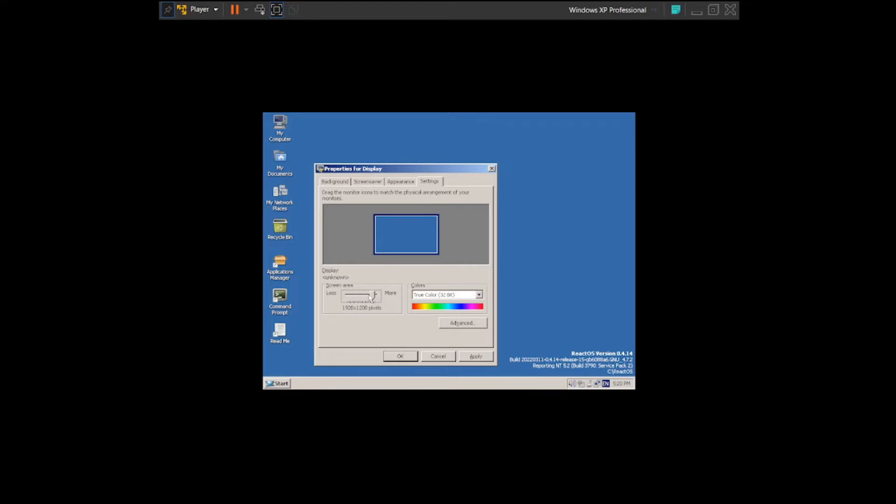
{"action": "left_click", "coordinate": [370, 297]}
{"action": "mouse_move", "coordinate": [368, 294]}
{"action": "left_mouse_down"}
{"action": "mouse_move", "coordinate": [390, 292]}
{"action": "mouse_move", "coordinate": [373, 293]}
{"action": "left_mouse_up"}
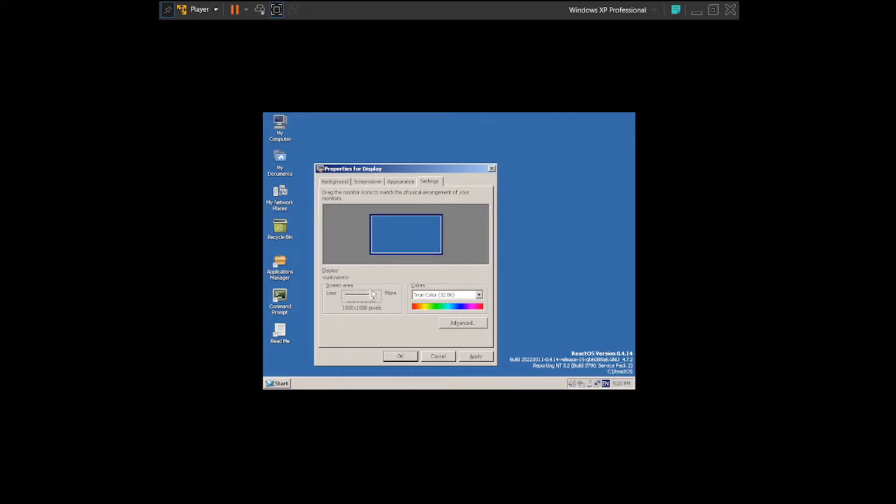
{"action": "left_click", "coordinate": [405, 356]}
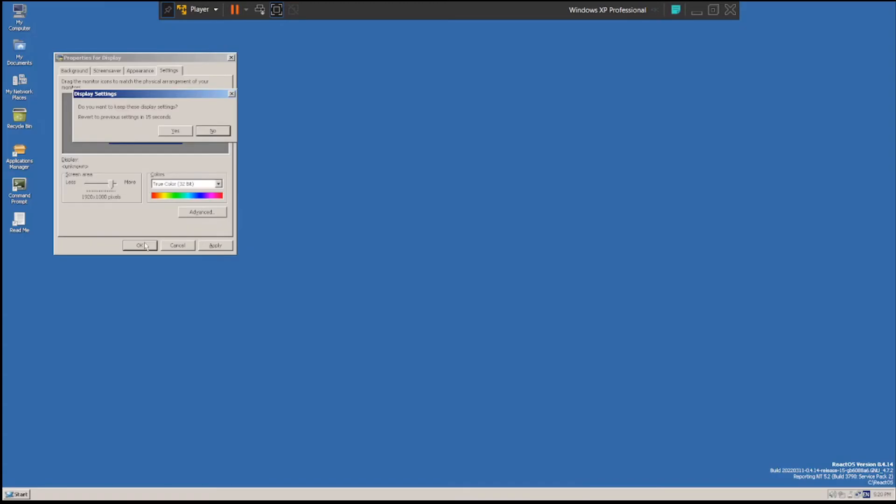
{"action": "left_click", "coordinate": [176, 131]}
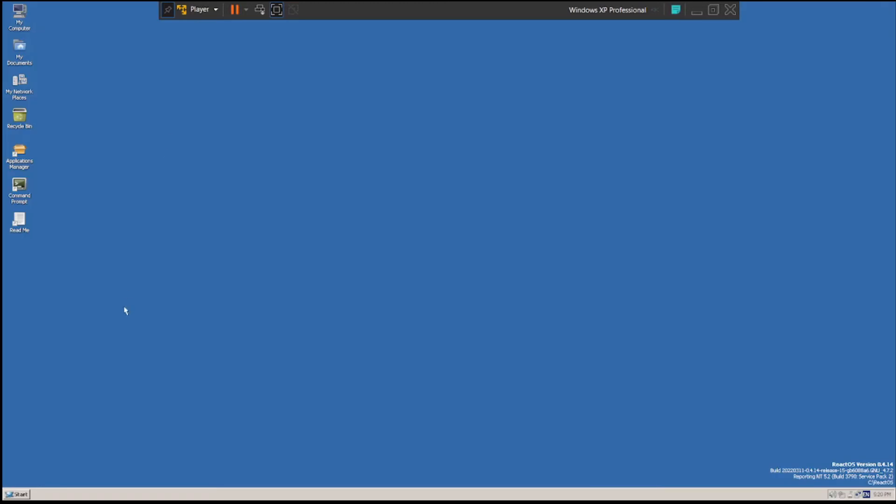
{"action": "right_click", "coordinate": [245, 427]}
{"action": "left_click", "coordinate": [88, 431]}
{"action": "left_click", "coordinate": [15, 494]}
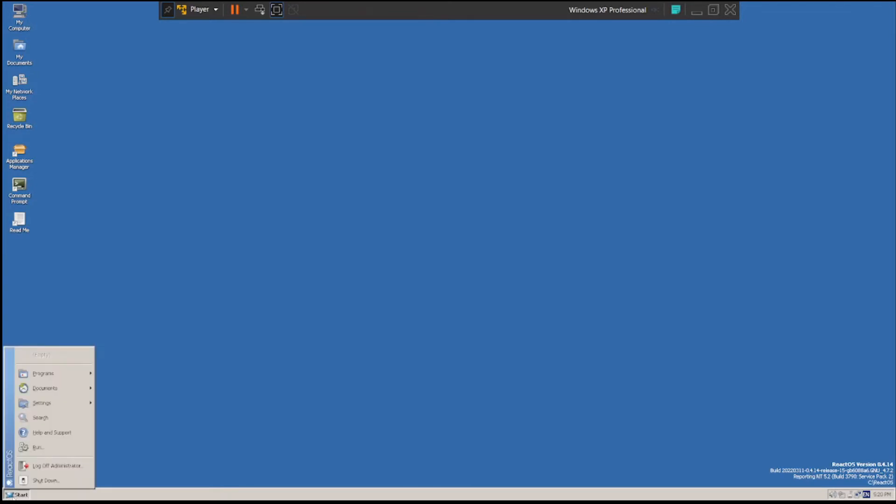
{"action": "left_click", "coordinate": [269, 316]}
{"action": "right_click", "coordinate": [271, 244]}
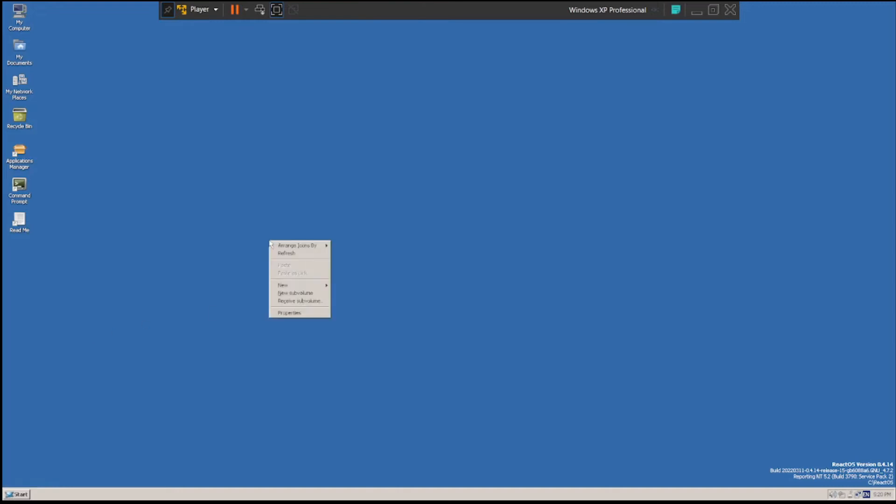
{"action": "mouse_move", "coordinate": [294, 247]}
{"action": "left_click", "coordinate": [254, 320]}
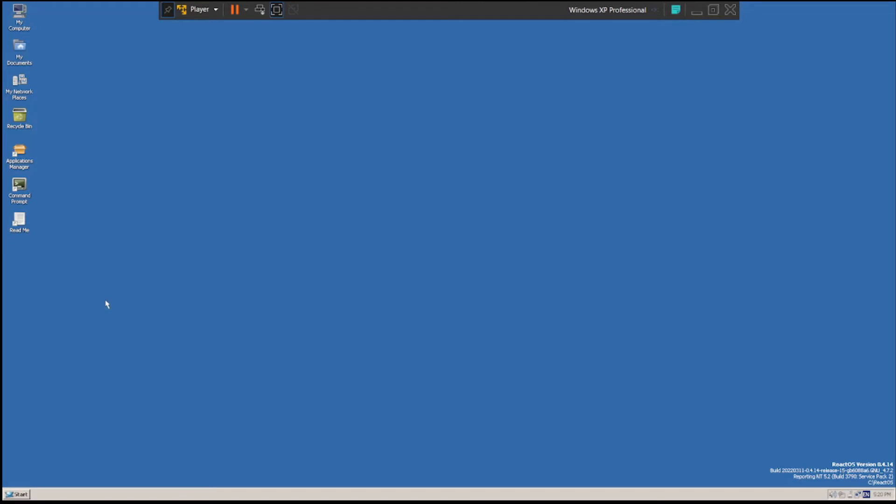
- From My Computer, check the About ReactOS information and view the contents of Local Disk (C:)
{"action": "left_click", "coordinate": [17, 16]}
{"action": "double_click", "coordinate": [16, 16]}
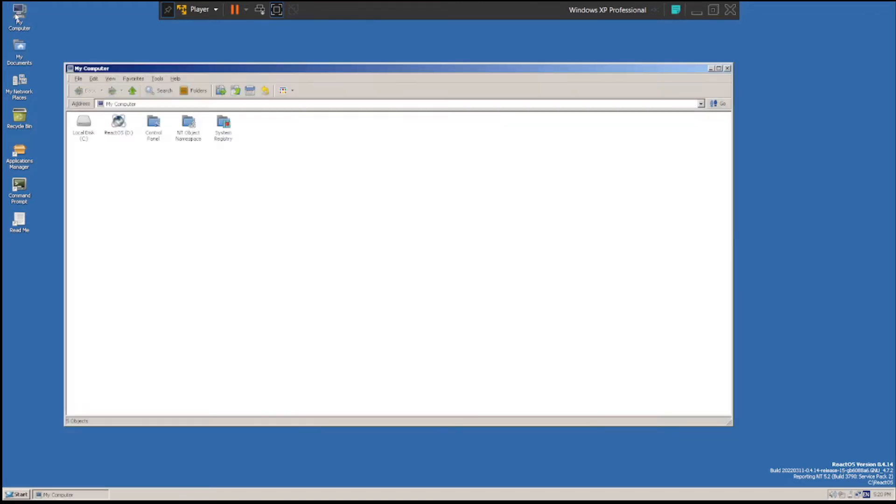
{"action": "left_click", "coordinate": [175, 80]}
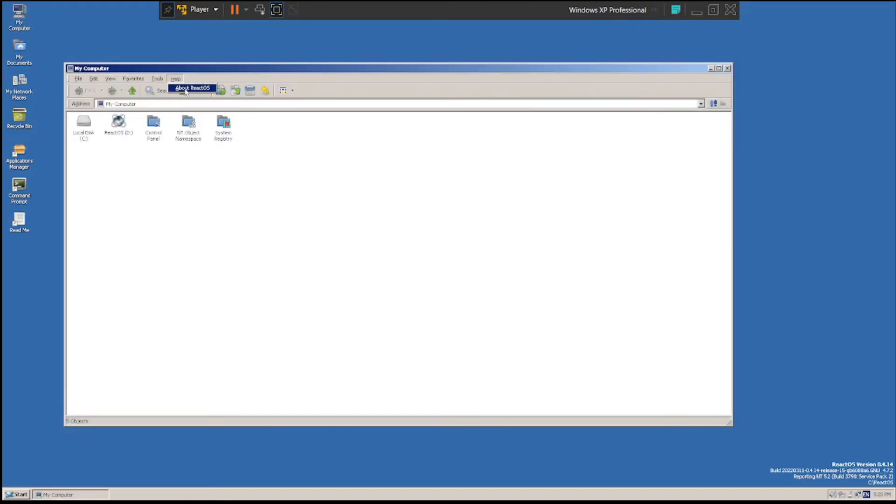
{"action": "left_click", "coordinate": [189, 90]}
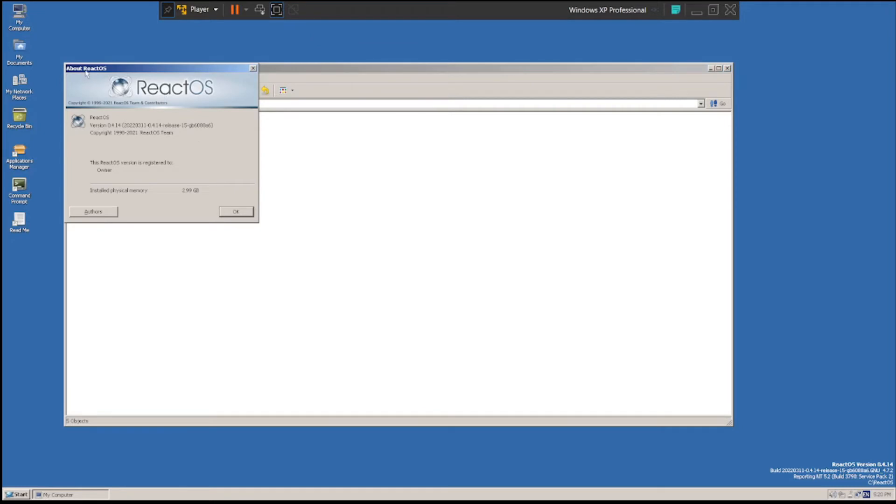
{"action": "left_click", "coordinate": [237, 212]}
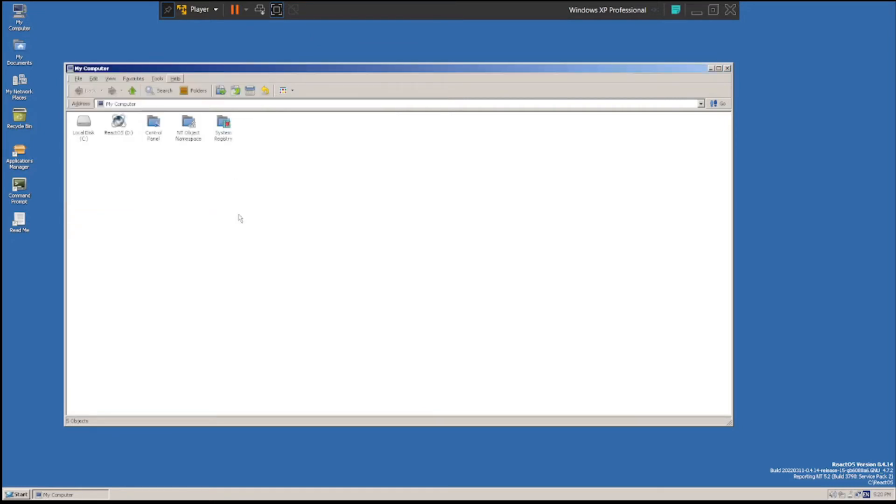
{"action": "double_click", "coordinate": [94, 135]}
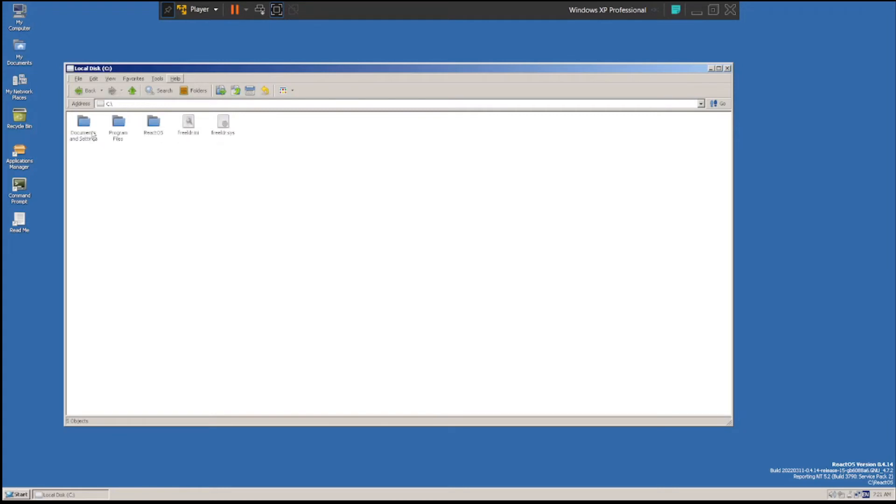
{"action": "left_click", "coordinate": [82, 89]}
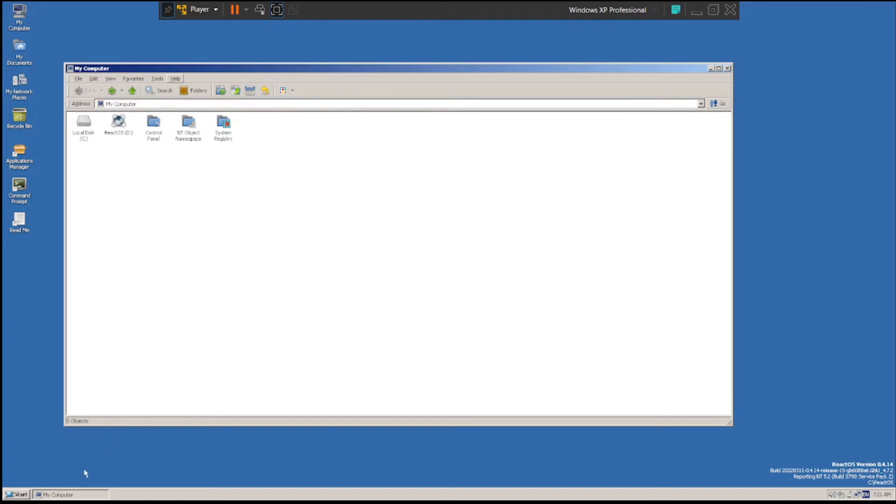
- Open a Command Prompt, run dir, try ls, run dir again, and close it with exit
{"action": "double_click", "coordinate": [19, 189]}
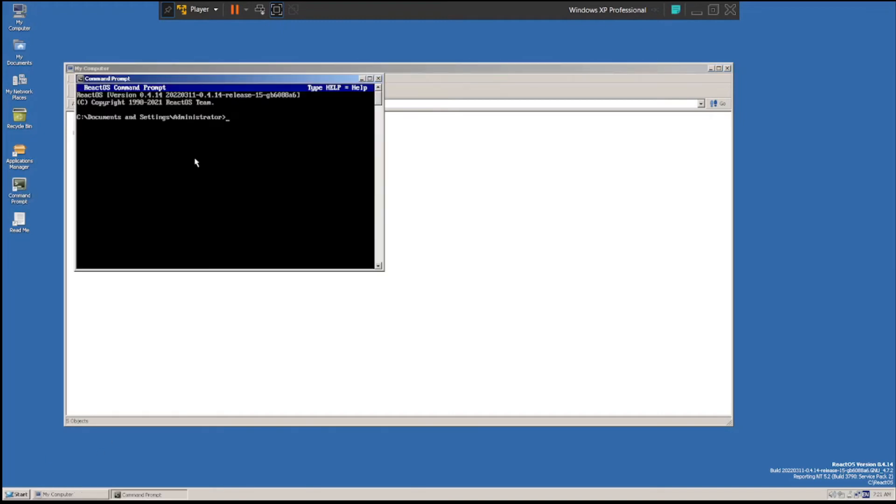
{"action": "type", "text": "dir"}
{"action": "key", "text": "Return"}
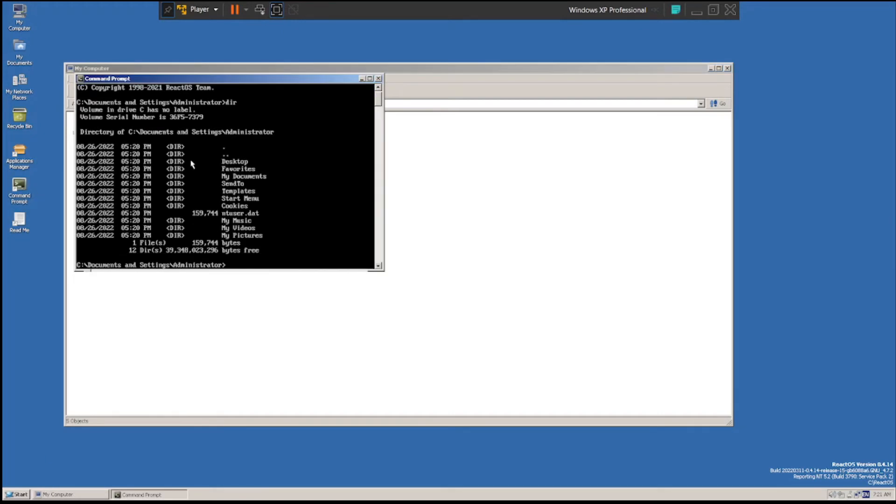
{"action": "type", "text": "ls"}
{"action": "key", "text": "Return"}
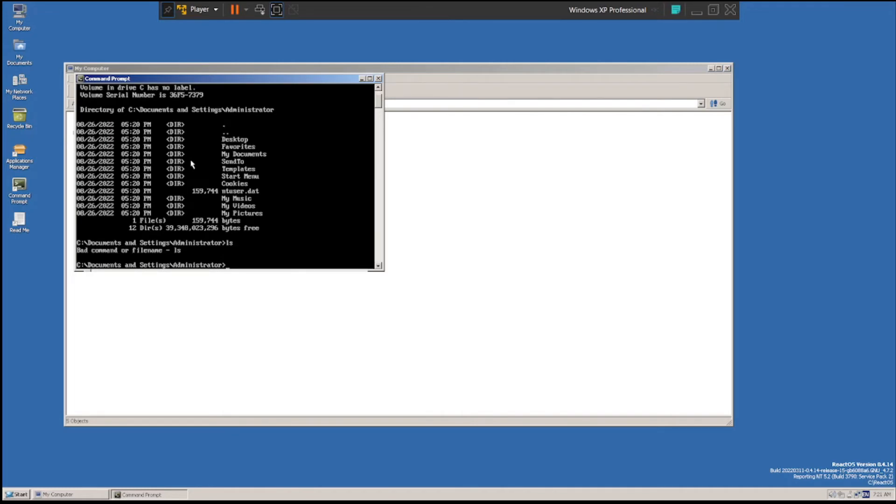
{"action": "type", "text": "dir"}
{"action": "key", "text": "Return"}
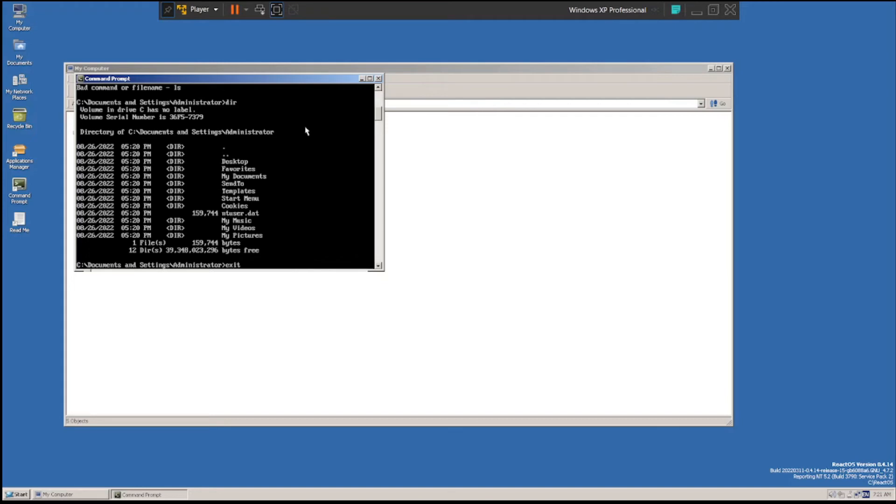
{"action": "key", "text": "Return"}
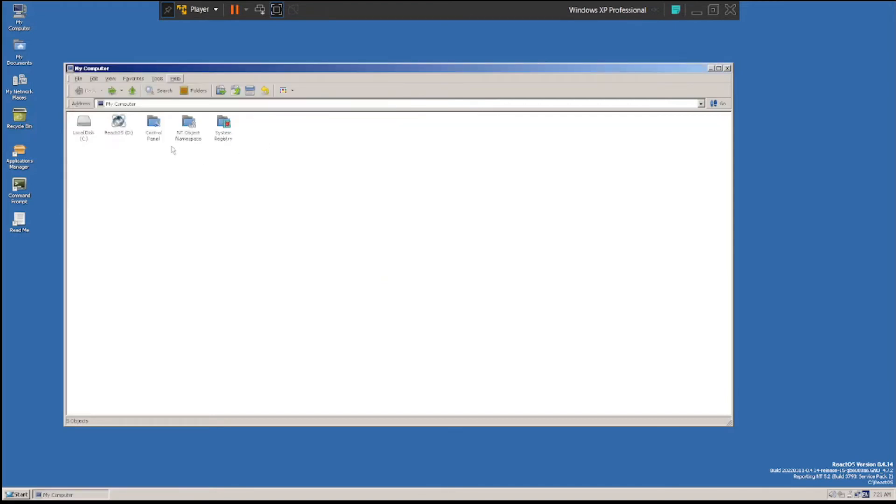
- Open the Control Panel from My Computer and view the Add Hardware Wizard's welcome page before cancelling it
{"action": "left_click", "coordinate": [161, 132]}
{"action": "double_click", "coordinate": [161, 132]}
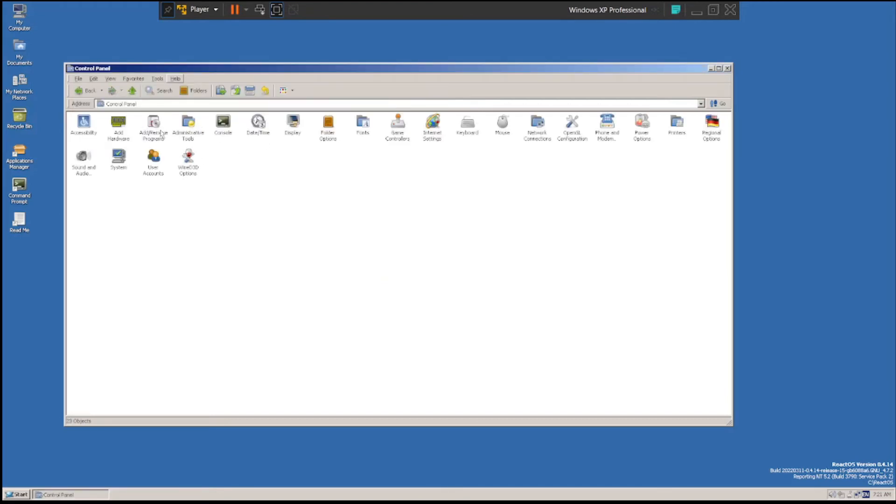
{"action": "double_click", "coordinate": [112, 134]}
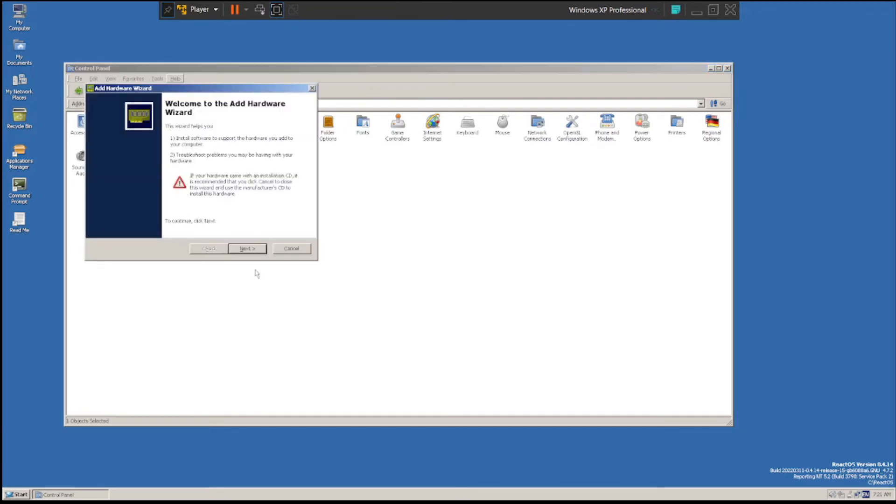
{"action": "left_click", "coordinate": [291, 249]}
- Try to open the Mouse settings from the Control Panel
{"action": "left_click", "coordinate": [501, 124]}
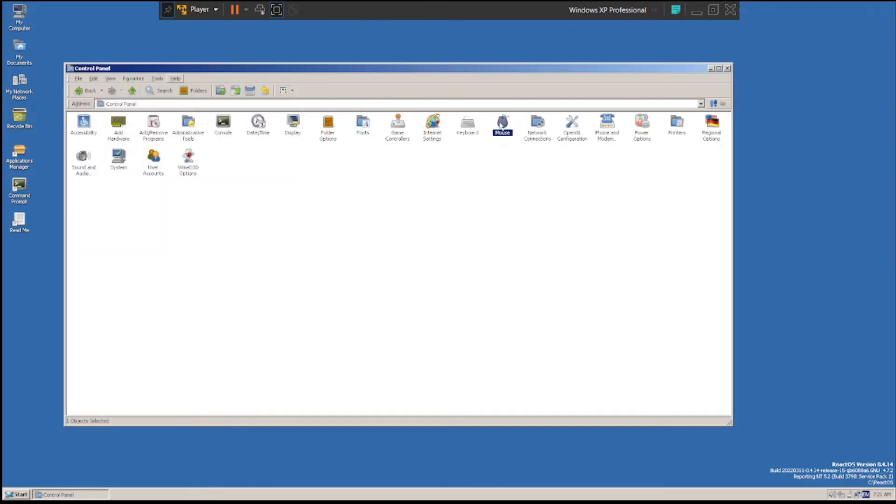
{"action": "double_click", "coordinate": [500, 124]}
{"action": "left_click", "coordinate": [236, 301]}
{"action": "right_click", "coordinate": [861, 437]}
{"action": "left_click", "coordinate": [773, 470]}
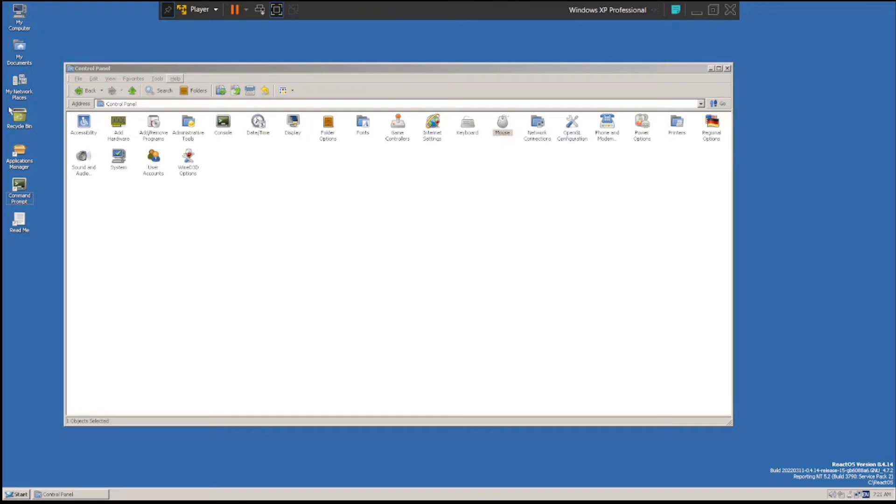
{"action": "left_click", "coordinate": [236, 289]}
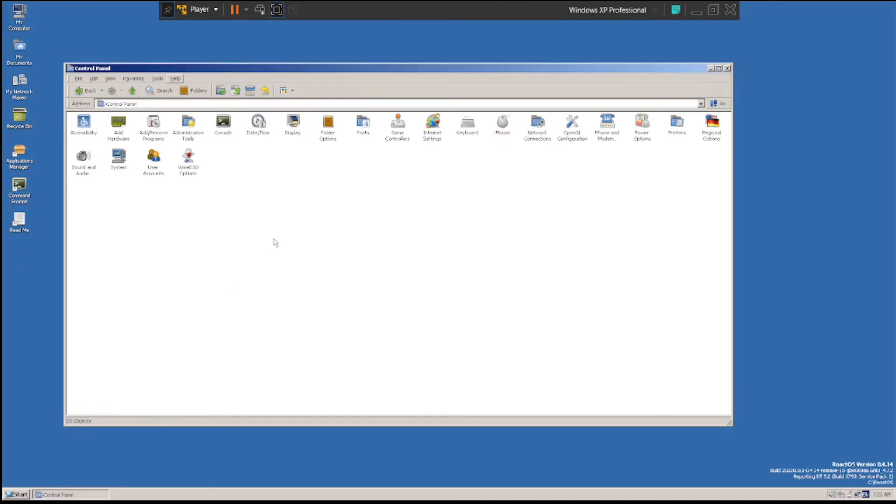
- View the ReactOS Console properties from the Control Panel, and close both windows without changing any settings
{"action": "double_click", "coordinate": [224, 124]}
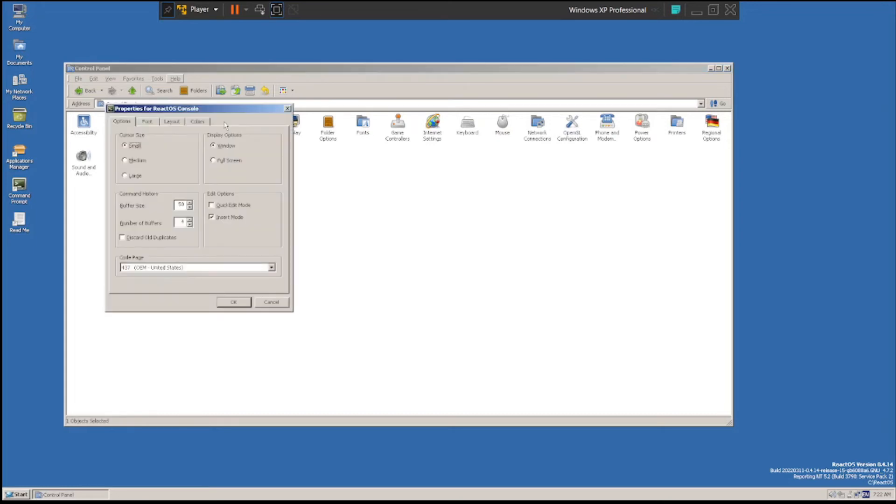
{"action": "left_click", "coordinate": [287, 109]}
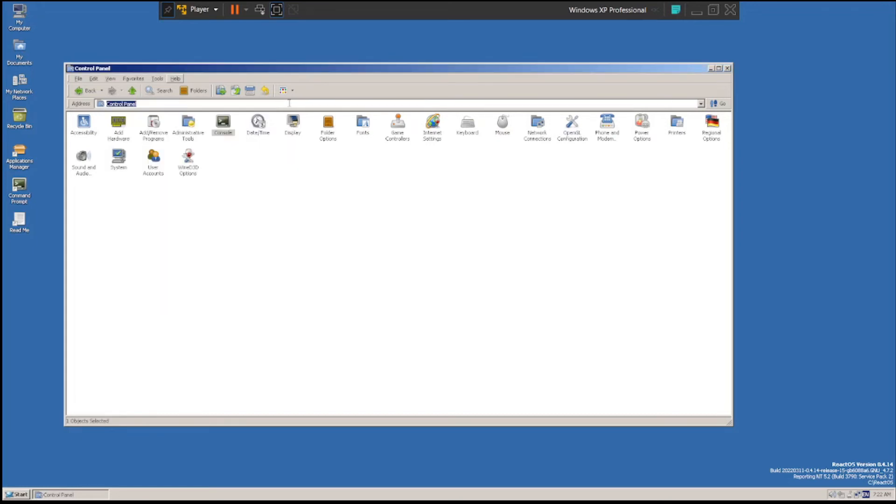
{"action": "left_click", "coordinate": [469, 254]}
{"action": "left_click", "coordinate": [388, 63]}
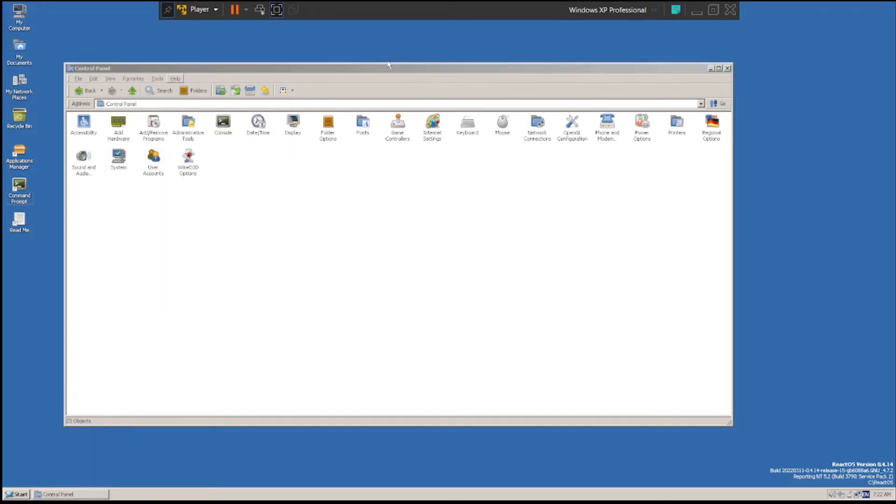
{"action": "left_click", "coordinate": [362, 111]}
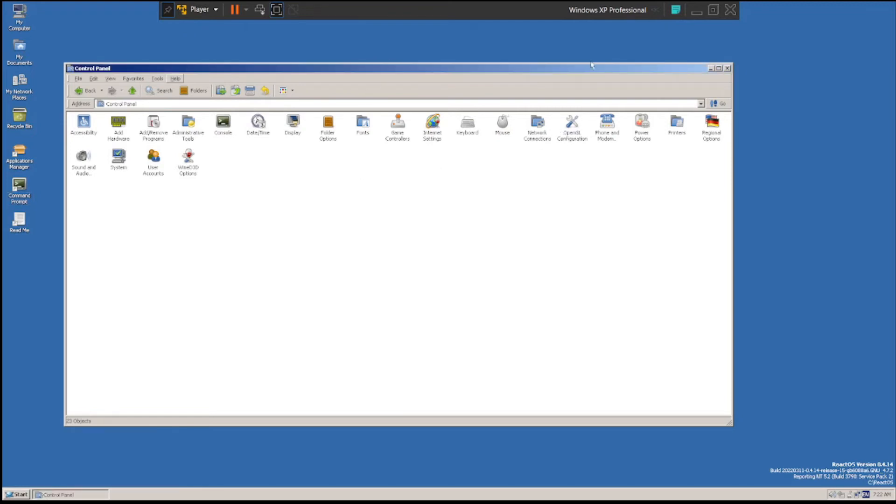
{"action": "left_click", "coordinate": [728, 68]}
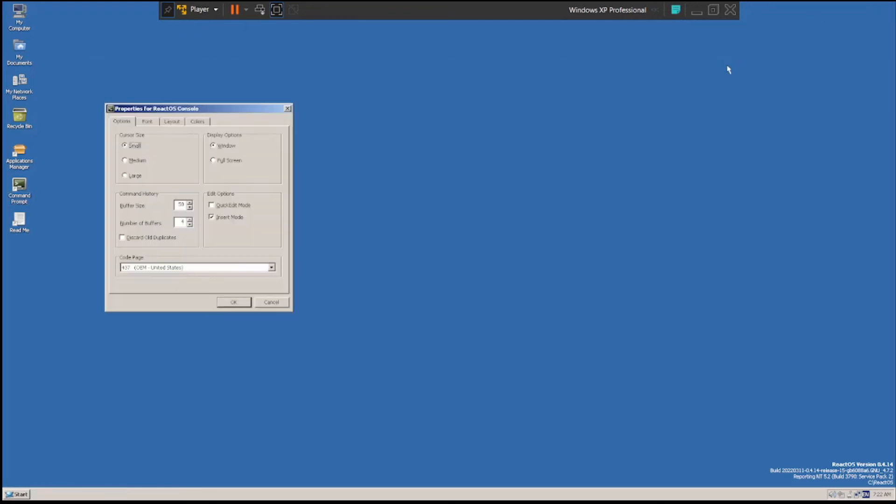
{"action": "left_click", "coordinate": [277, 303]}
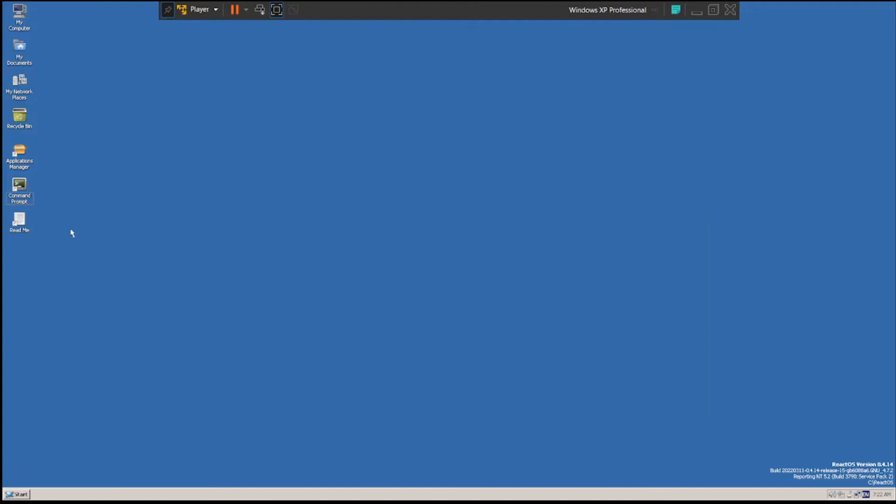
- Open the ReactOS Applications Manager, maximize it, and browse the applications available for installation to the Mozilla entries
{"action": "double_click", "coordinate": [19, 161]}
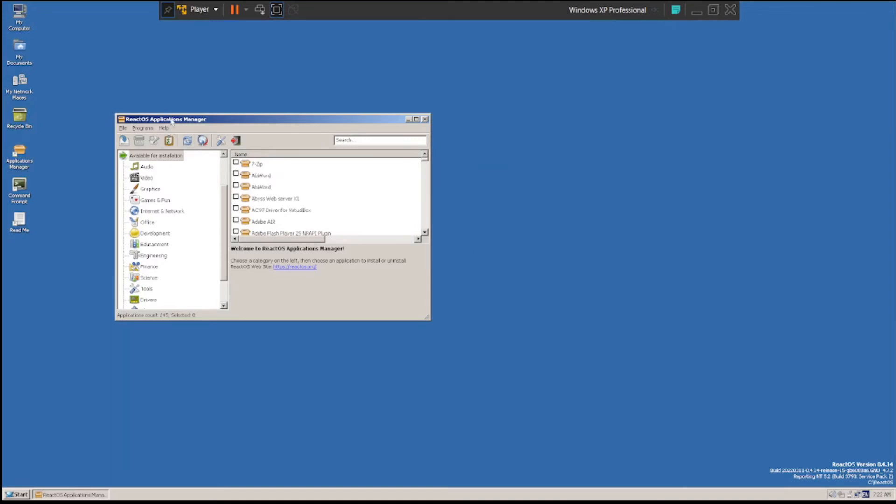
{"action": "double_click", "coordinate": [172, 119]}
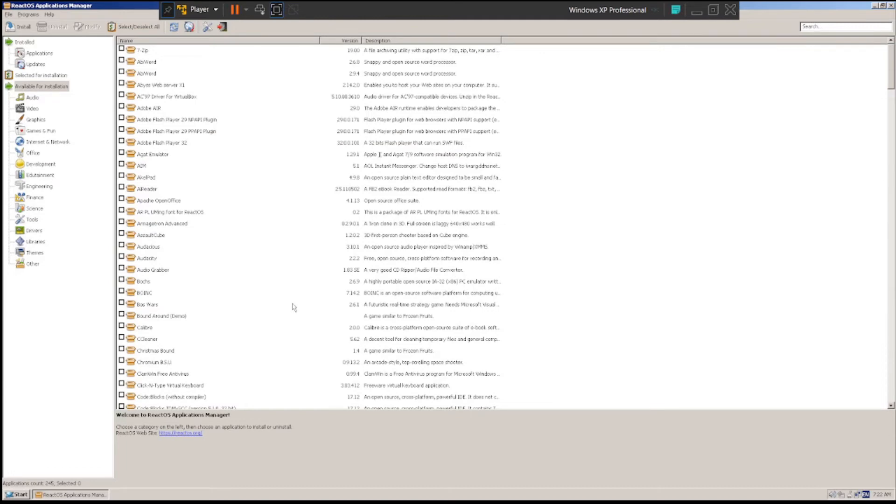
{"action": "scroll", "coordinate": [294, 308], "scroll_direction": "down", "scroll_amount": 20}
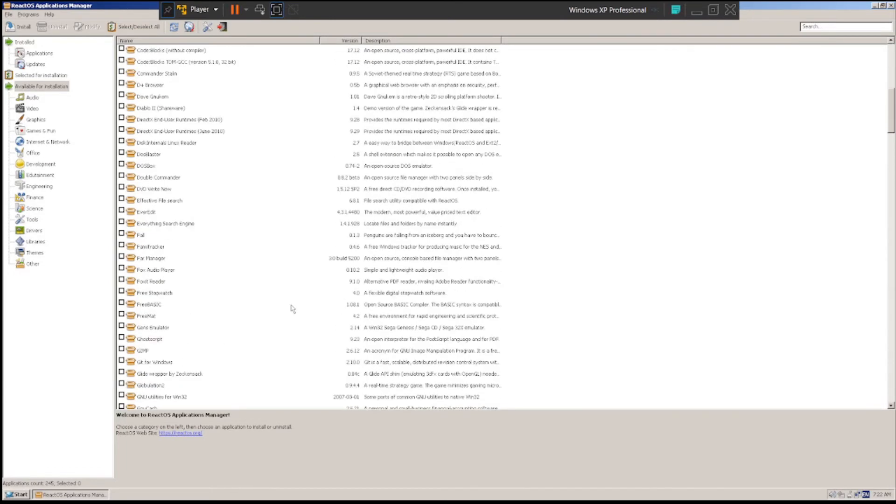
{"action": "scroll", "coordinate": [293, 309], "scroll_direction": "down", "scroll_amount": 8}
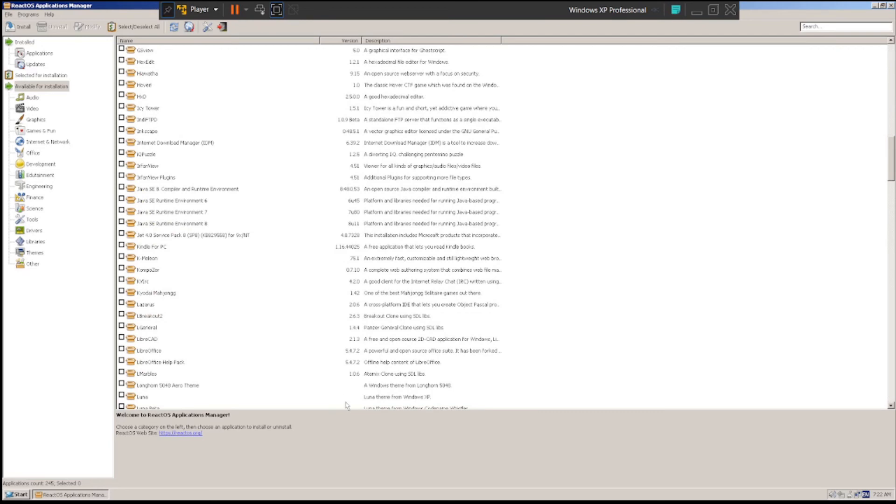
{"action": "scroll", "coordinate": [331, 341], "scroll_direction": "down", "scroll_amount": 12}
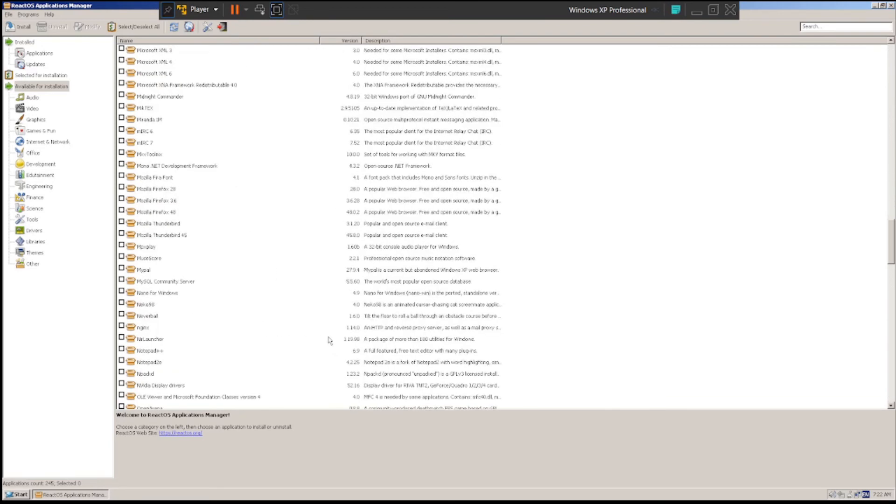
- Select Mozilla Firefox 48 in the list of available applications and start its installation
{"action": "left_click", "coordinate": [129, 225]}
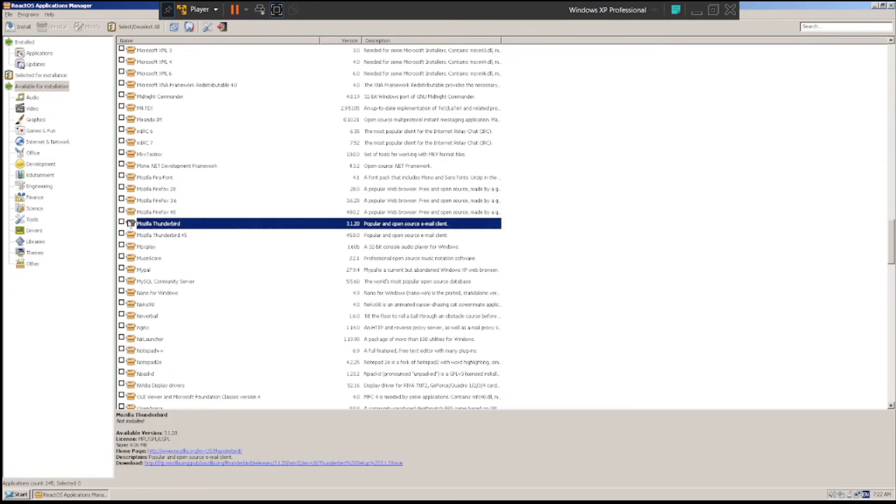
{"action": "left_click", "coordinate": [143, 213]}
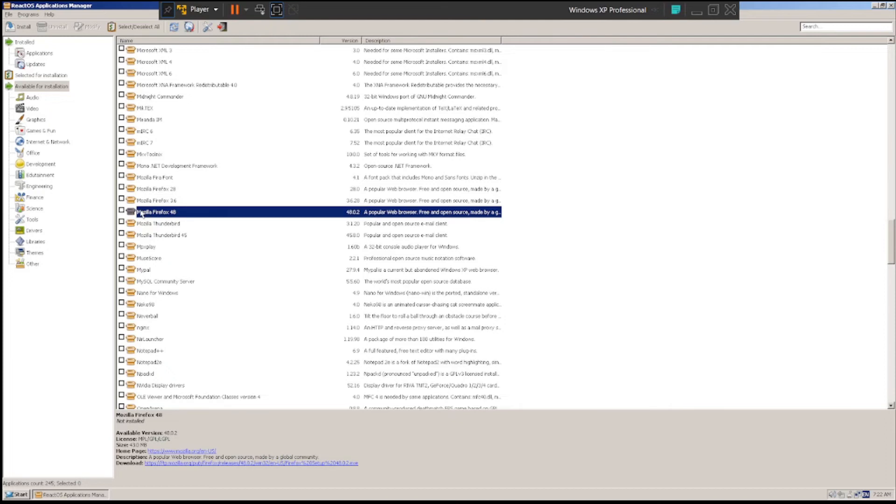
{"action": "right_click", "coordinate": [141, 213]}
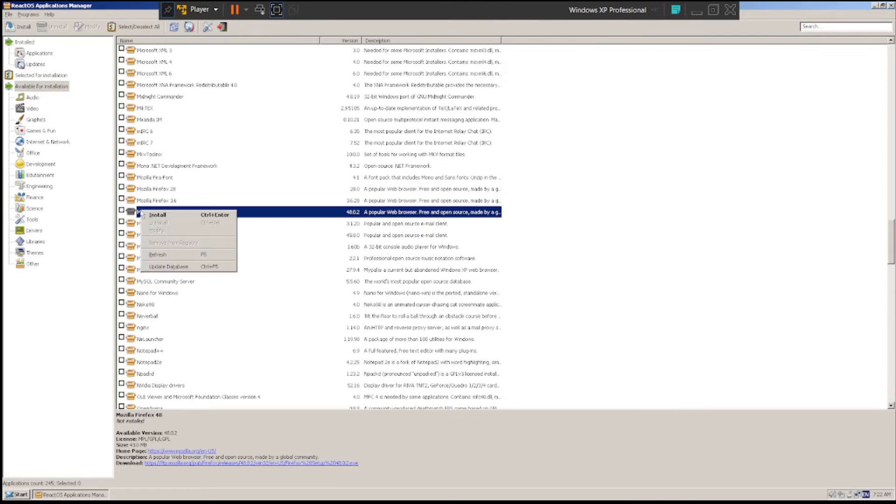
{"action": "left_click", "coordinate": [157, 215]}
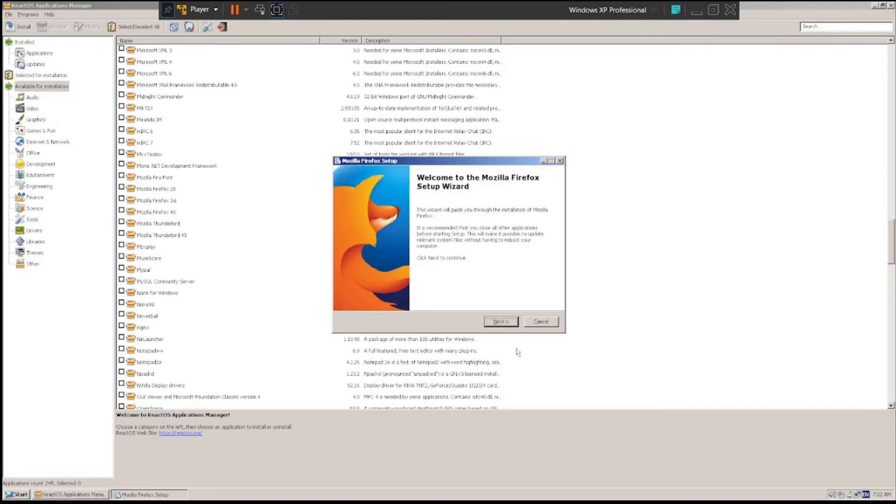
- Complete the Mozilla Firefox setup with Launch Firefox now enabled, and choose not to import anything
{"action": "left_click", "coordinate": [500, 322]}
{"action": "left_click", "coordinate": [500, 322]}
{"action": "left_click", "coordinate": [499, 321]}
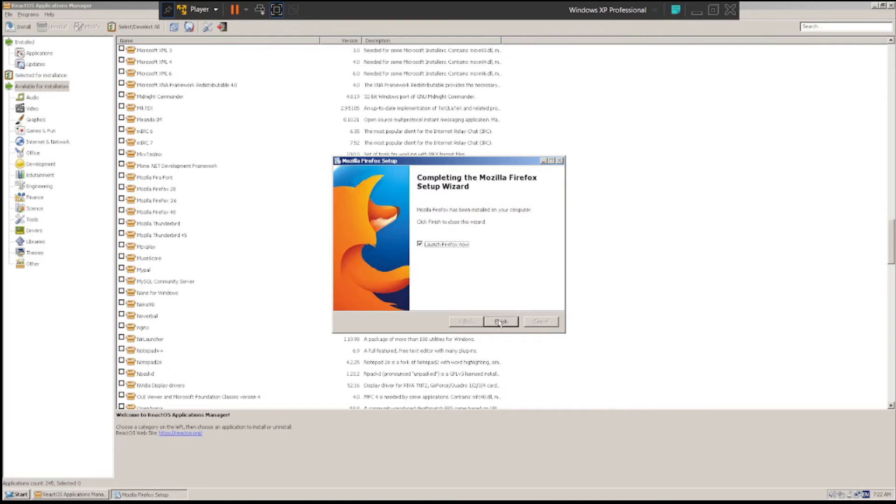
{"action": "left_click", "coordinate": [499, 321]}
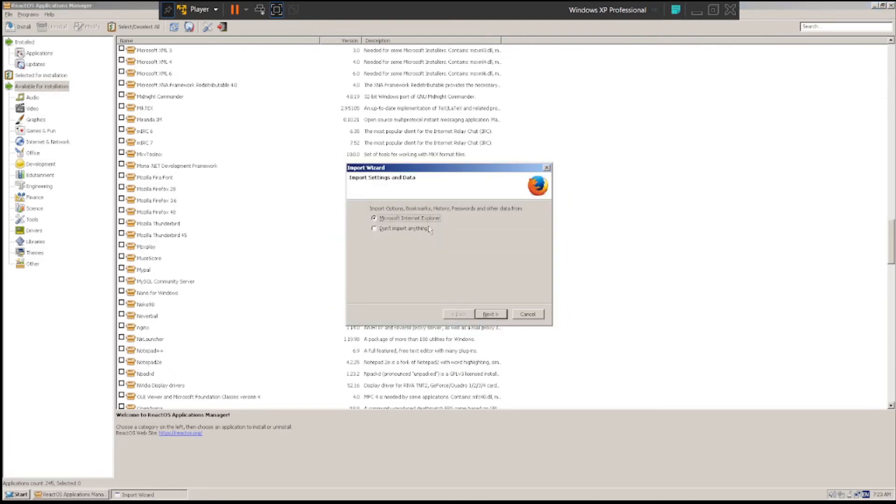
{"action": "left_click", "coordinate": [423, 229]}
{"action": "left_click", "coordinate": [479, 317]}
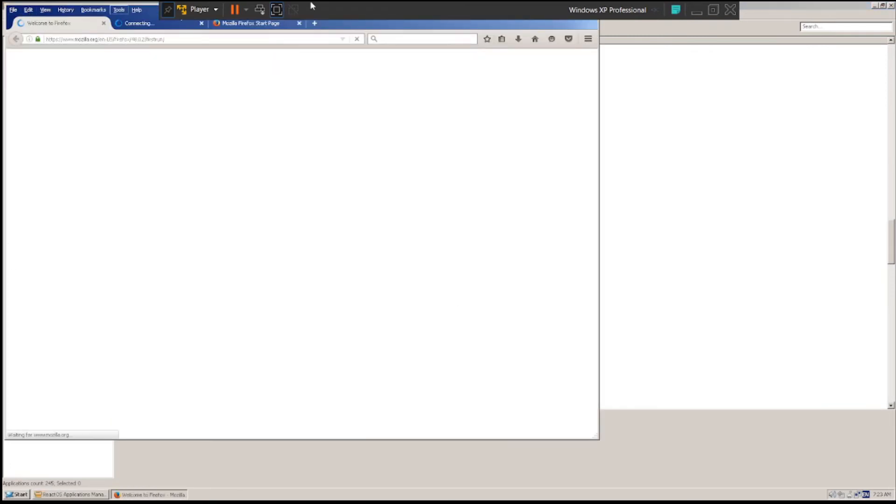
- Maximize the Firefox window, dismiss the update notification, and view the browser's main menu
{"action": "double_click", "coordinate": [386, 24]}
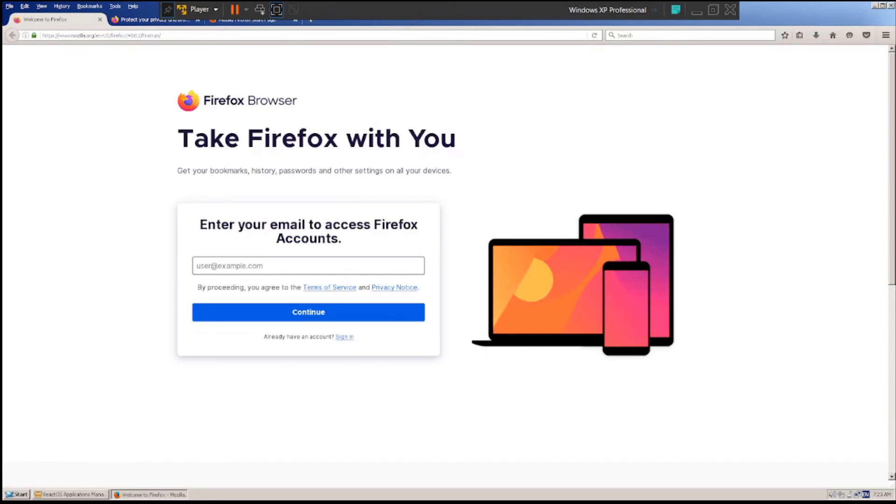
{"action": "left_click", "coordinate": [885, 35]}
{"action": "left_click", "coordinate": [886, 36]}
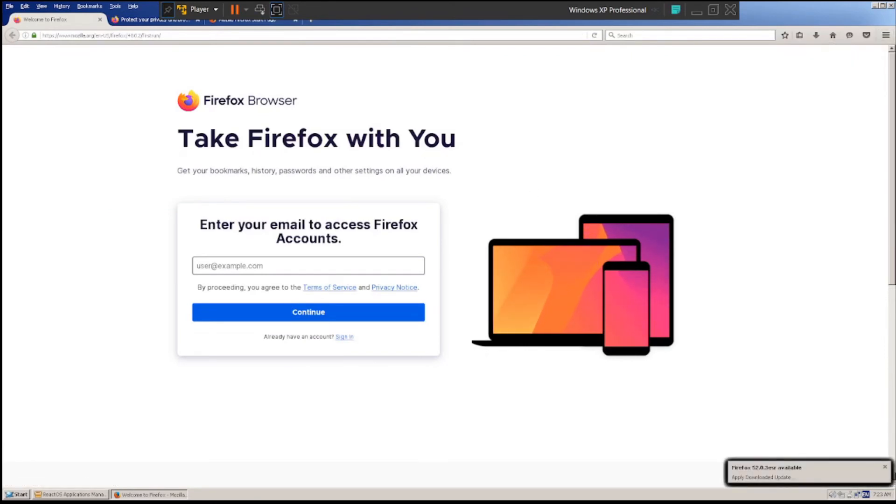
{"action": "left_click", "coordinate": [885, 467]}
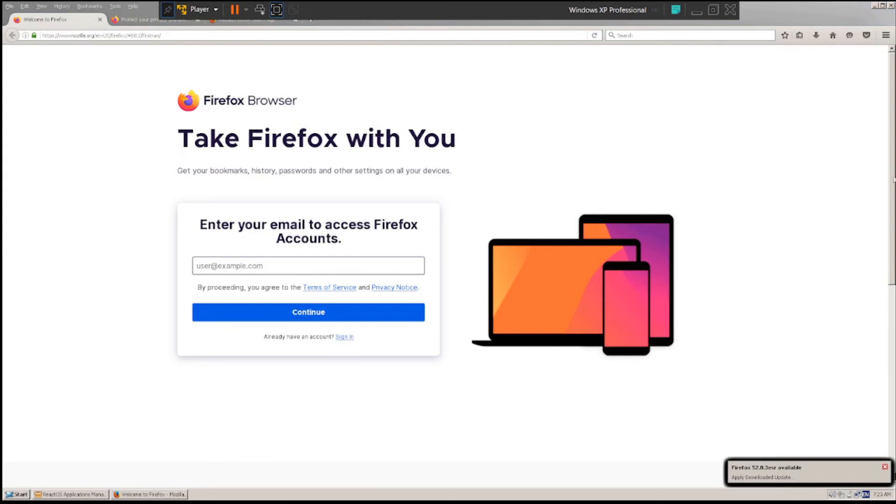
{"action": "left_click", "coordinate": [885, 35]}
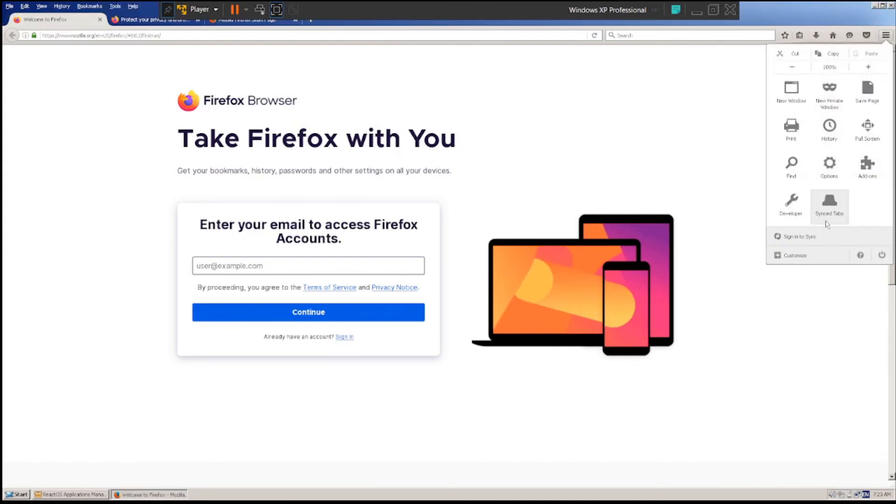
- Load google.com in the current Firefox tab
{"action": "left_click", "coordinate": [161, 29]}
{"action": "left_click", "coordinate": [159, 37]}
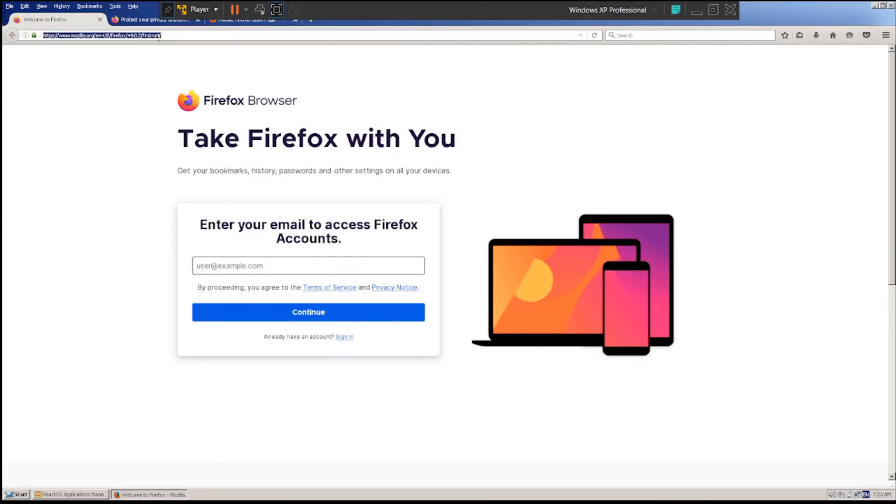
{"action": "type", "text": "google.com"}
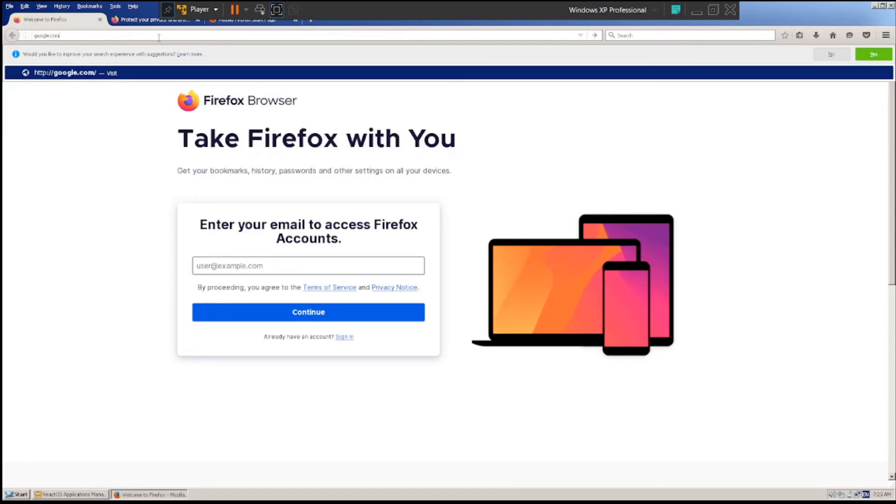
{"action": "key", "text": "Return"}
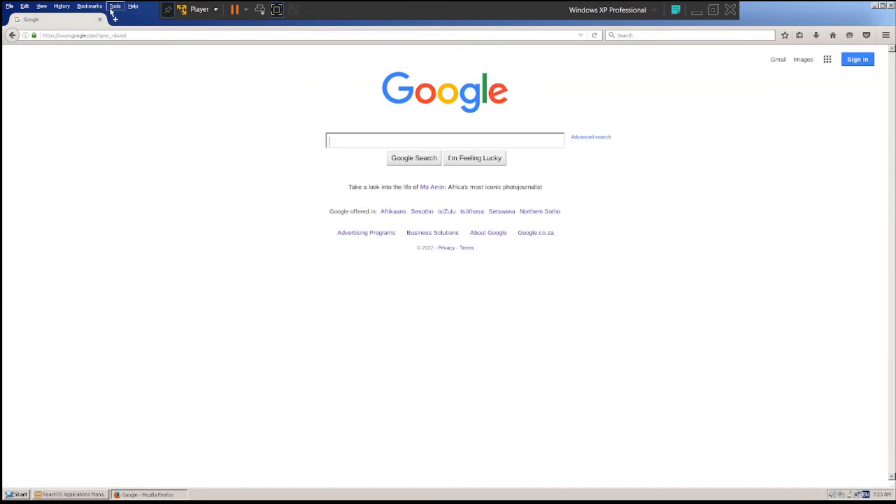
- Search for react os in a new tab and open the ReactOS website from the results
{"action": "left_click", "coordinate": [115, 20]}
{"action": "type", "text": "rea"}
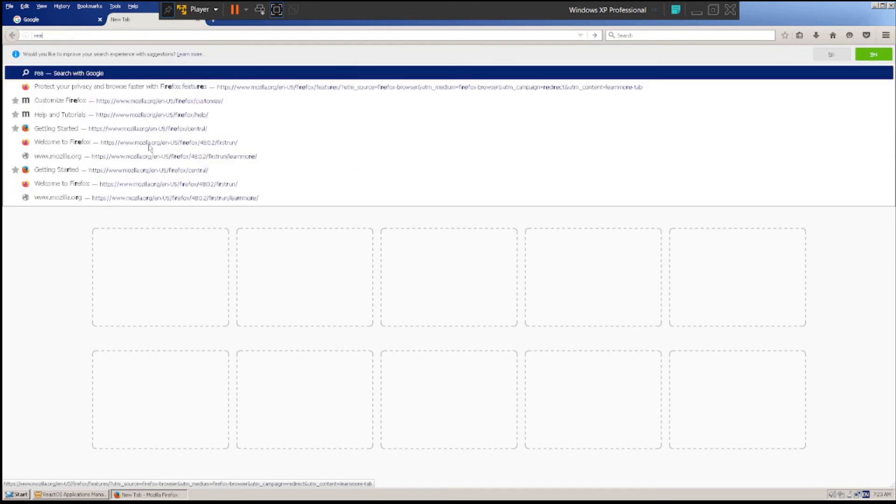
{"action": "type", "text": "ct os"}
{"action": "key", "text": "Return"}
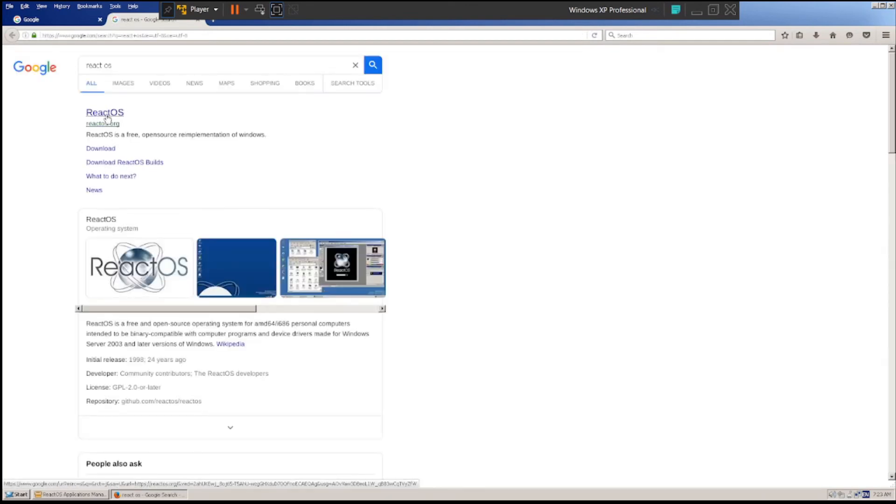
{"action": "left_click", "coordinate": [107, 116]}
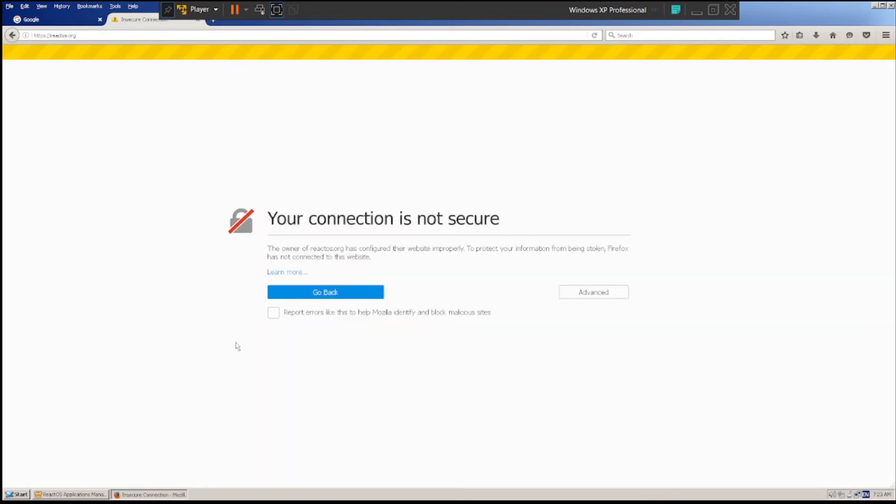
- Open the insecure connection warning's Learn more page, close it, and show the advanced details of the reactos.org certificate error
{"action": "left_click", "coordinate": [280, 275]}
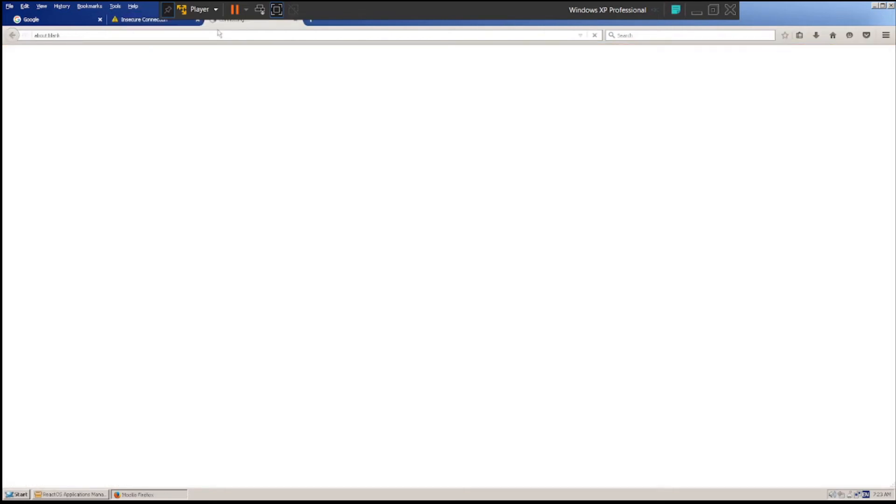
{"action": "middle_click", "coordinate": [238, 25]}
{"action": "left_click", "coordinate": [587, 295]}
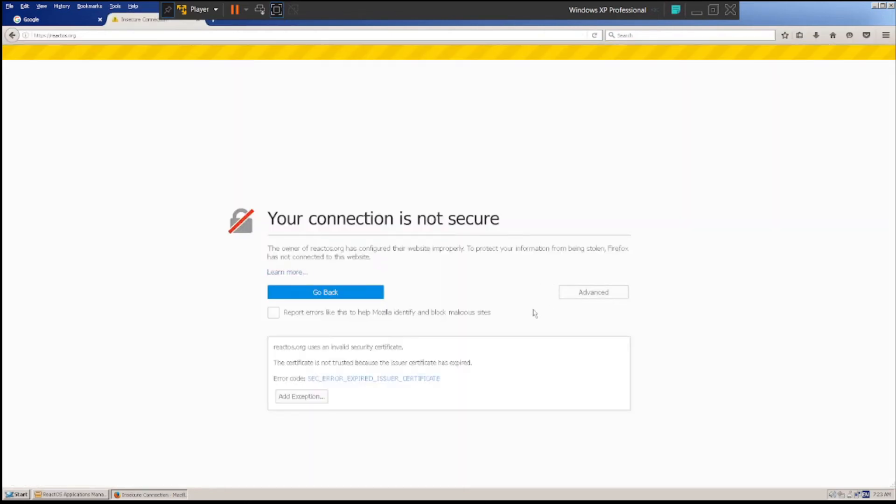
- Permanently store a security exception for reactos.org and view the site's security details in the Page Info window
{"action": "left_click", "coordinate": [326, 396]}
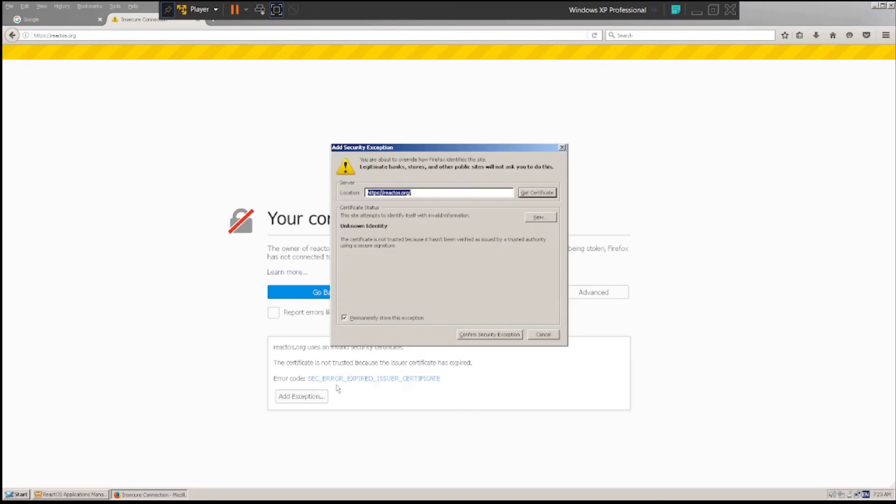
{"action": "left_click", "coordinate": [494, 334]}
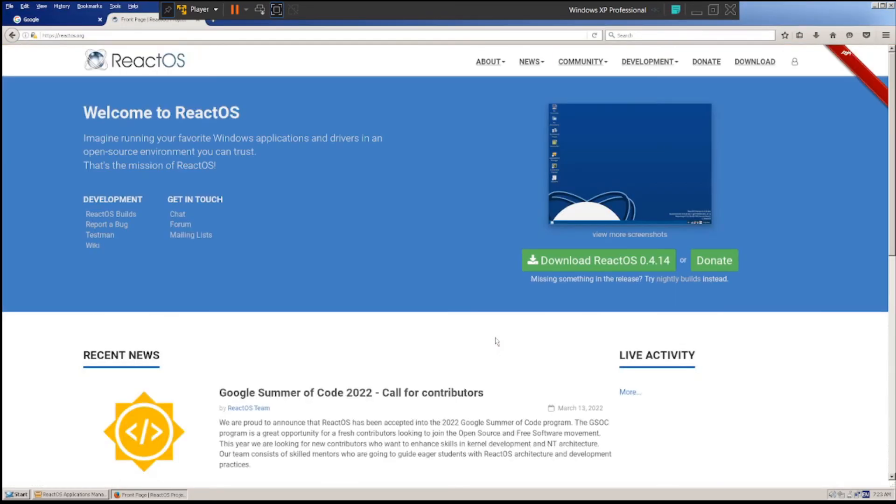
{"action": "left_click", "coordinate": [34, 33]}
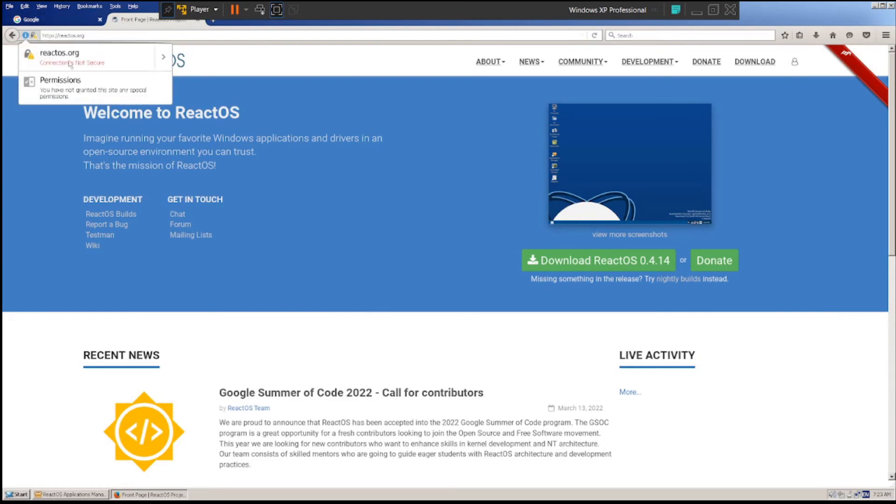
{"action": "left_click", "coordinate": [164, 56]}
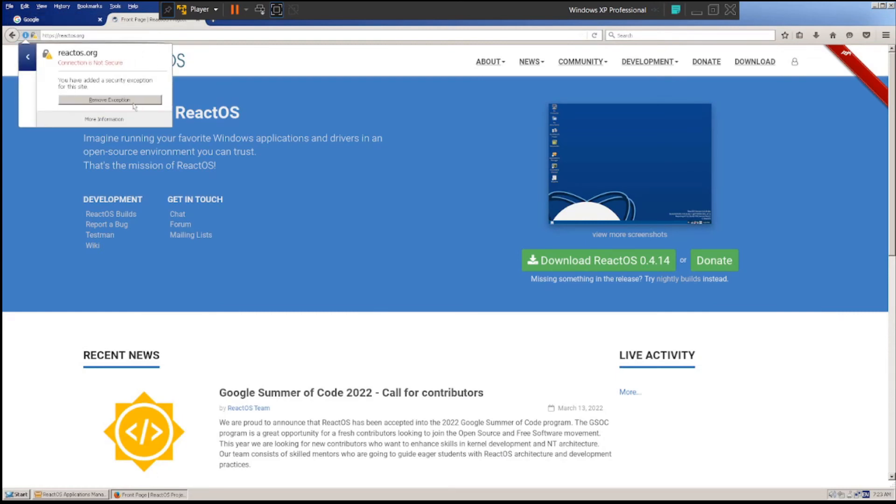
{"action": "left_click", "coordinate": [130, 122]}
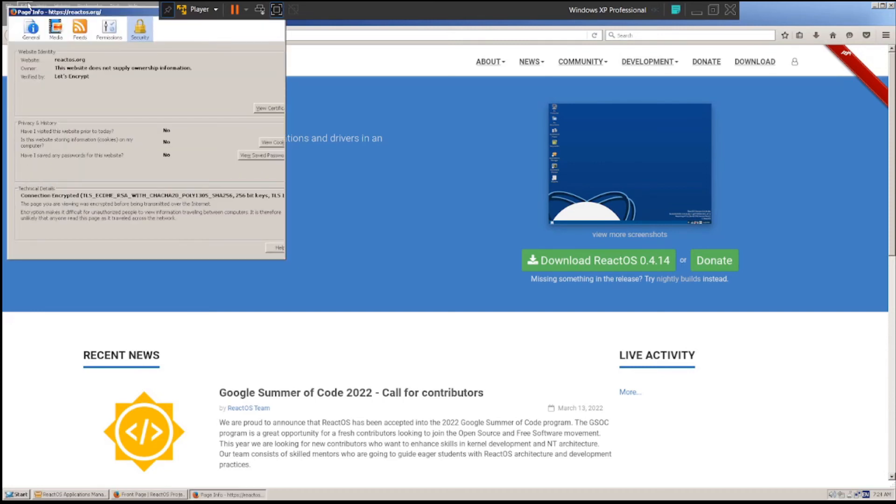
{"action": "left_click_drag", "start_coordinate": [21, 7], "coordinate": [101, 71]}
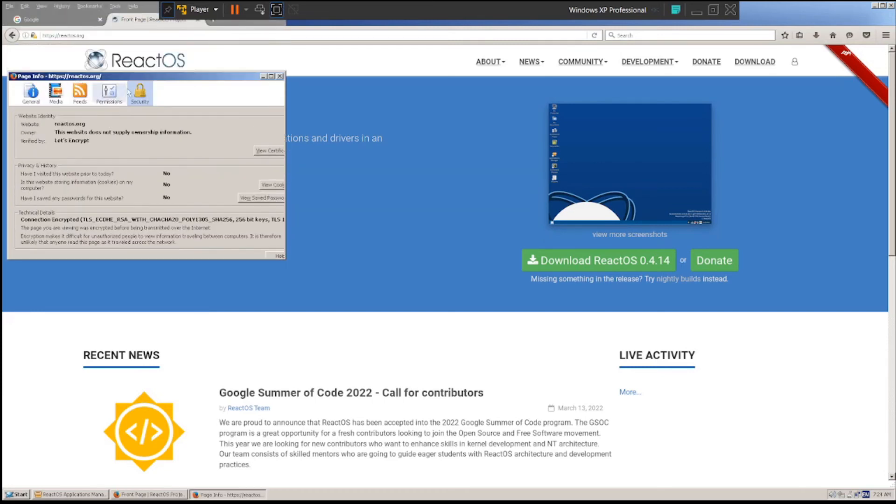
{"action": "left_click", "coordinate": [280, 76]}
- Load youtube.com in the ReactOS website's tab
{"action": "left_click", "coordinate": [259, 36]}
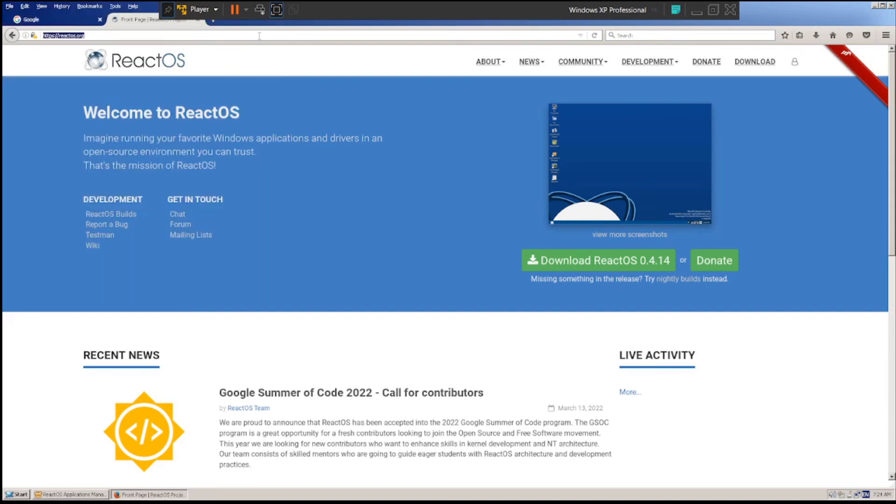
{"action": "type", "text": "you"}
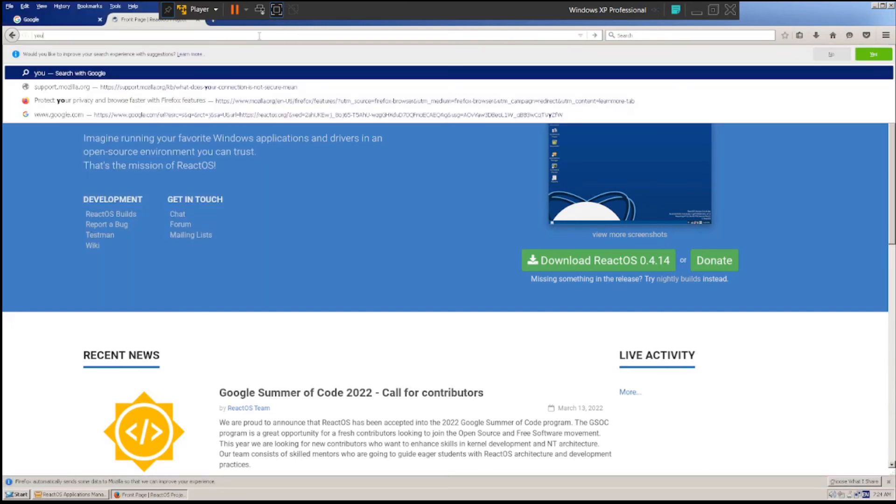
{"action": "type", "text": "tube.com"}
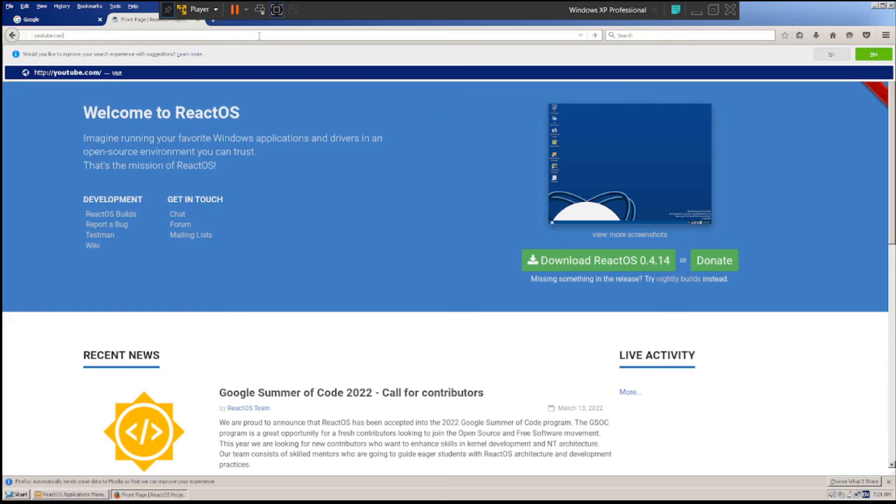
{"action": "key", "text": "Return"}
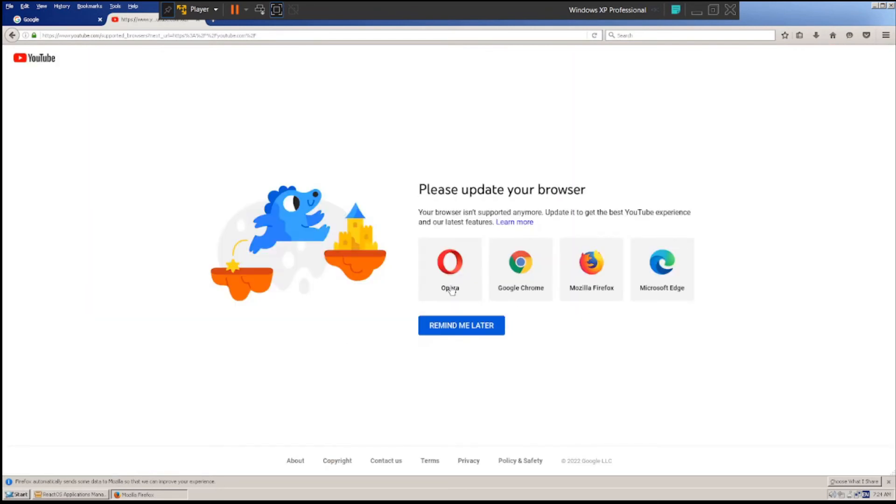
{"action": "left_click", "coordinate": [92, 21]}
{"action": "left_click", "coordinate": [125, 22]}
- Switch to the ReactOS Applications Manager and install Notepad++ 6.9 in English to C:\Program Files\Notepad++, launching it at the end
{"action": "left_click", "coordinate": [151, 494]}
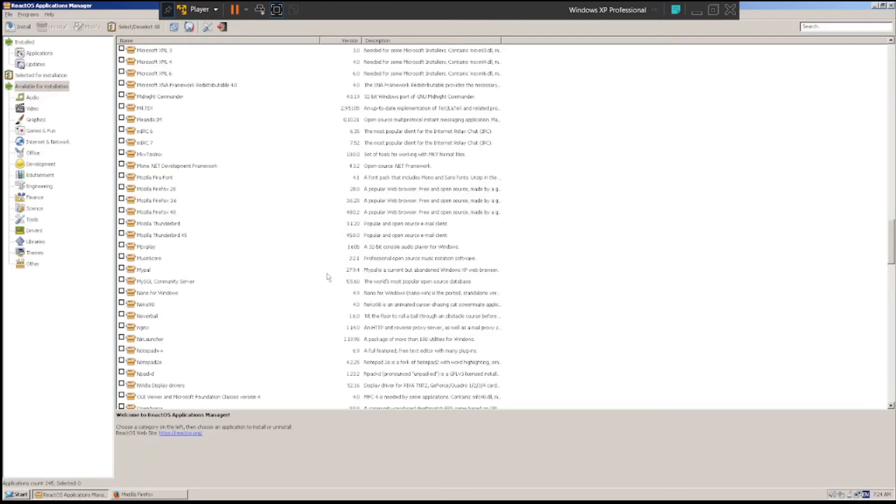
{"action": "scroll", "coordinate": [327, 279], "scroll_direction": "down", "scroll_amount": 4}
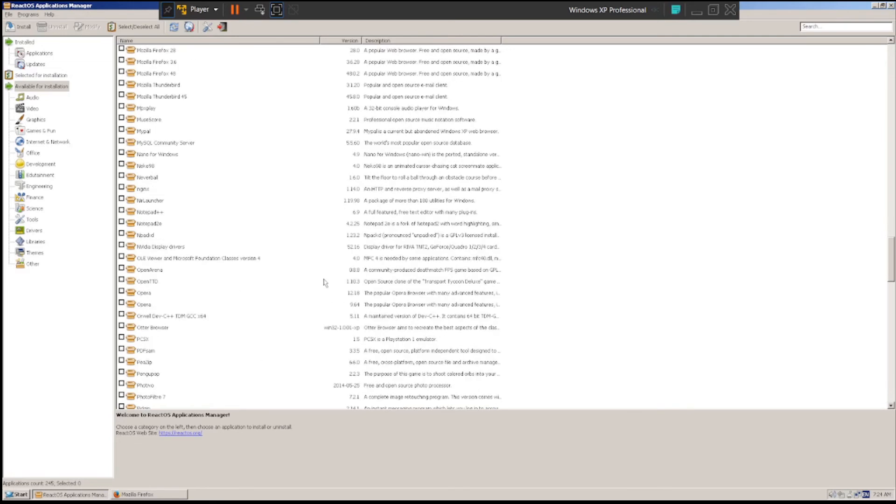
{"action": "left_click", "coordinate": [165, 213]}
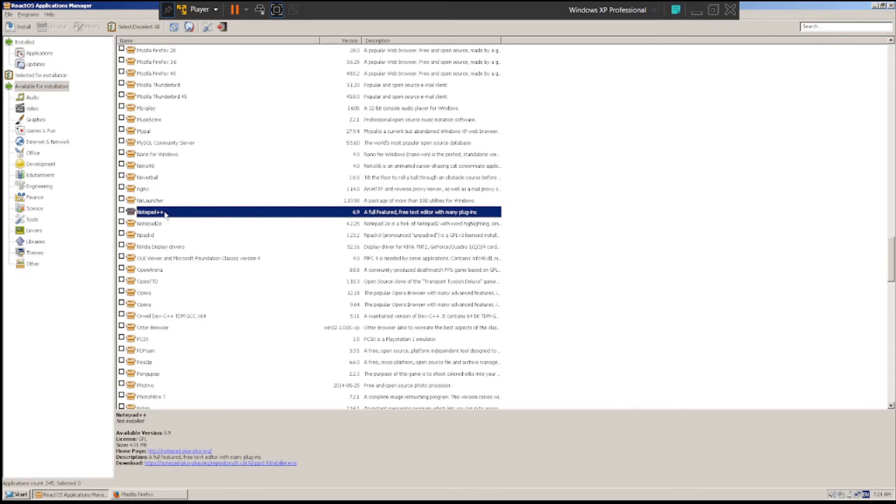
{"action": "right_click", "coordinate": [166, 213]}
{"action": "left_click", "coordinate": [173, 218]}
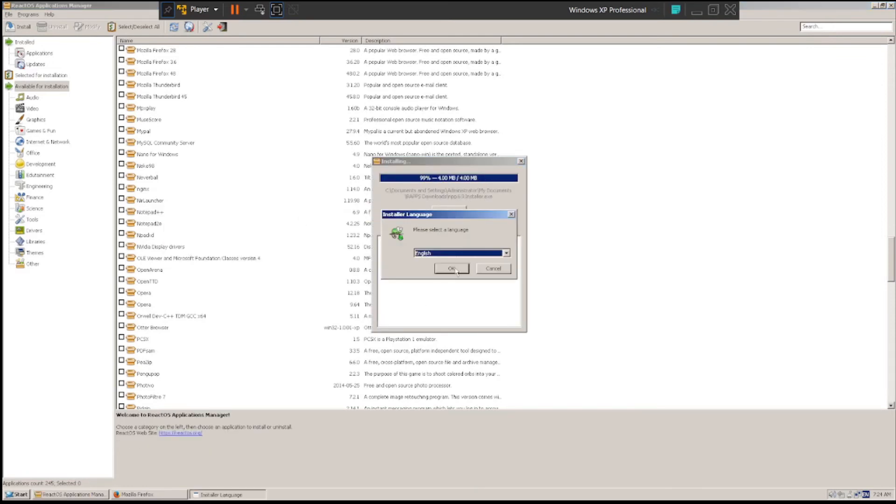
{"action": "left_click", "coordinate": [452, 269]}
{"action": "left_click", "coordinate": [514, 324]}
{"action": "left_click", "coordinate": [514, 324]}
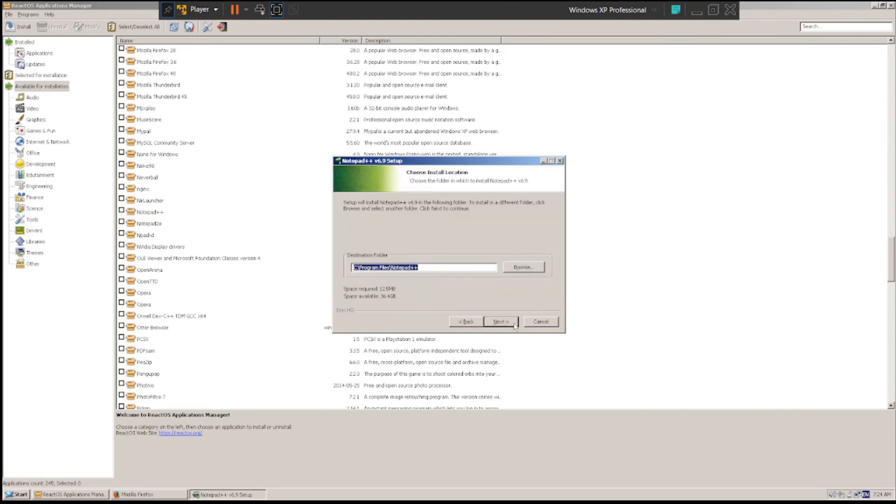
{"action": "left_click", "coordinate": [514, 322]}
{"action": "left_click", "coordinate": [514, 323]}
{"action": "left_click", "coordinate": [514, 323]}
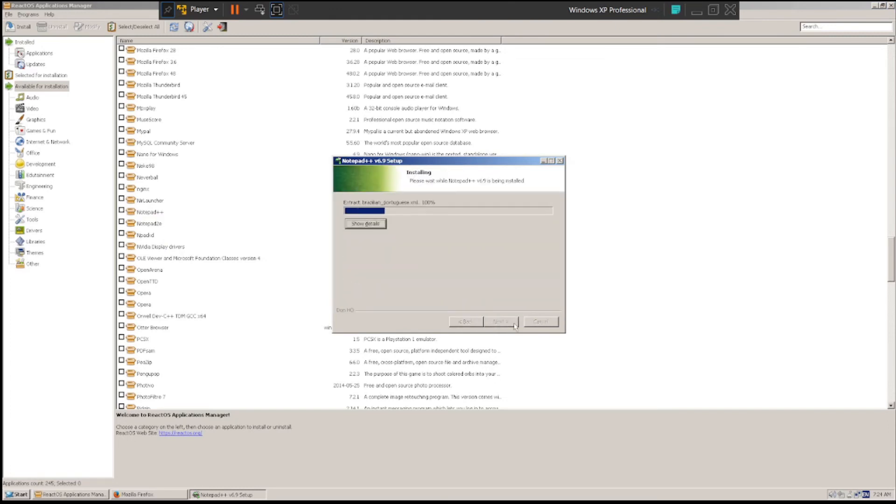
{"action": "left_click", "coordinate": [515, 323]}
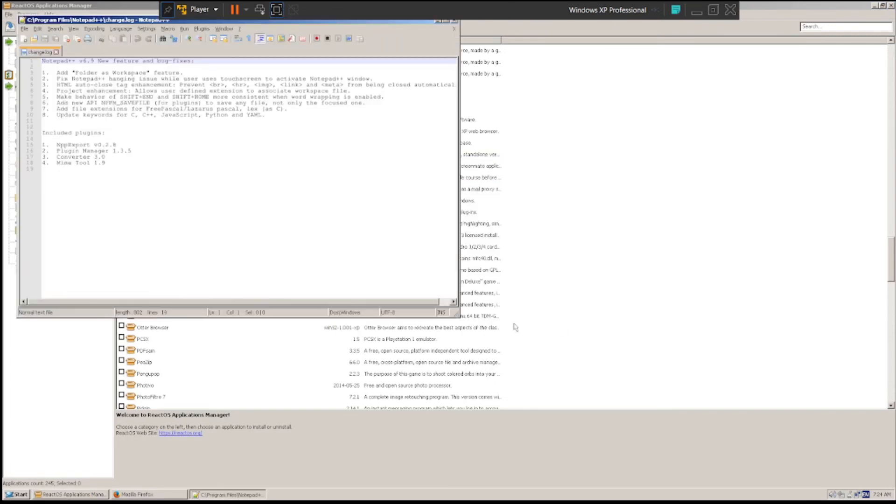
- Return to the Applications Manager, find SoundBlaster Driver for VMWare among the available applications, and run its installation
{"action": "left_click", "coordinate": [726, 282]}
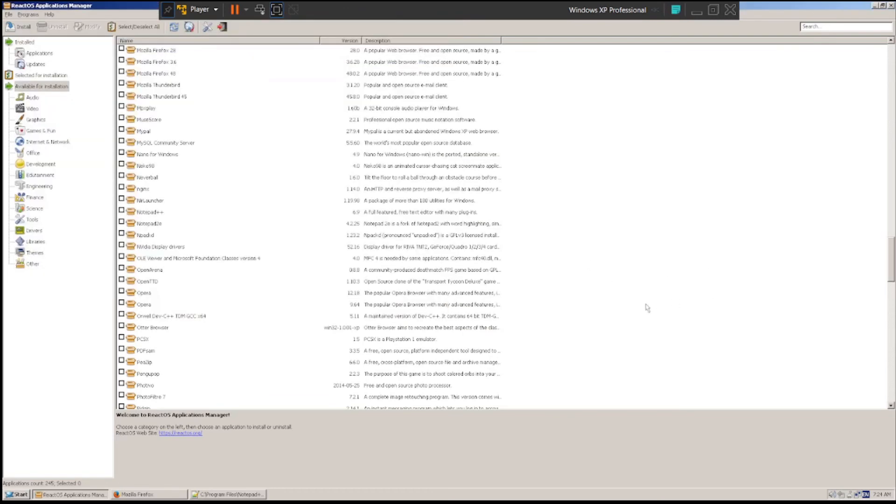
{"action": "scroll", "coordinate": [647, 307], "scroll_direction": "down", "scroll_amount": 5}
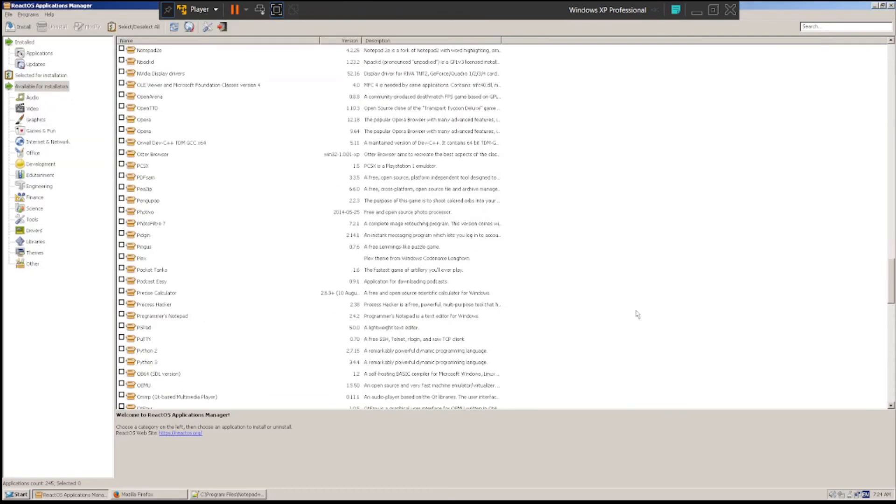
{"action": "scroll", "coordinate": [637, 314], "scroll_direction": "down", "scroll_amount": 4}
{"action": "scroll", "coordinate": [637, 314], "scroll_direction": "down", "scroll_amount": 1}
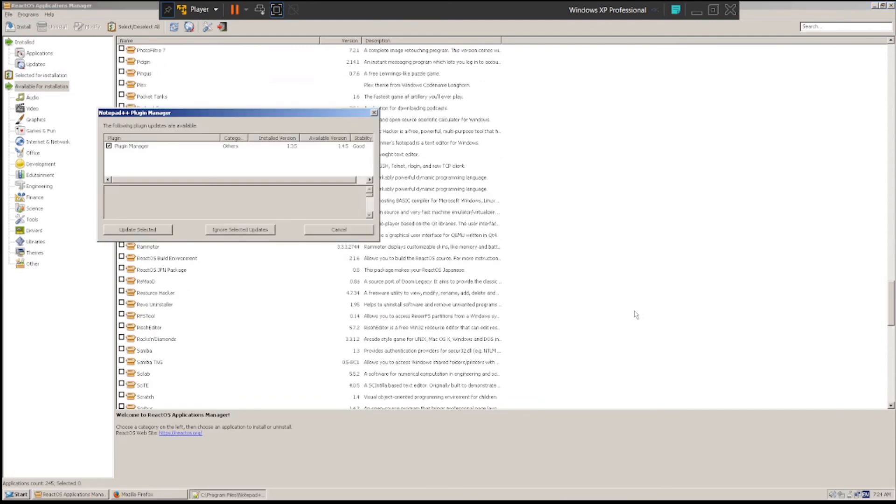
{"action": "left_click", "coordinate": [674, 198]}
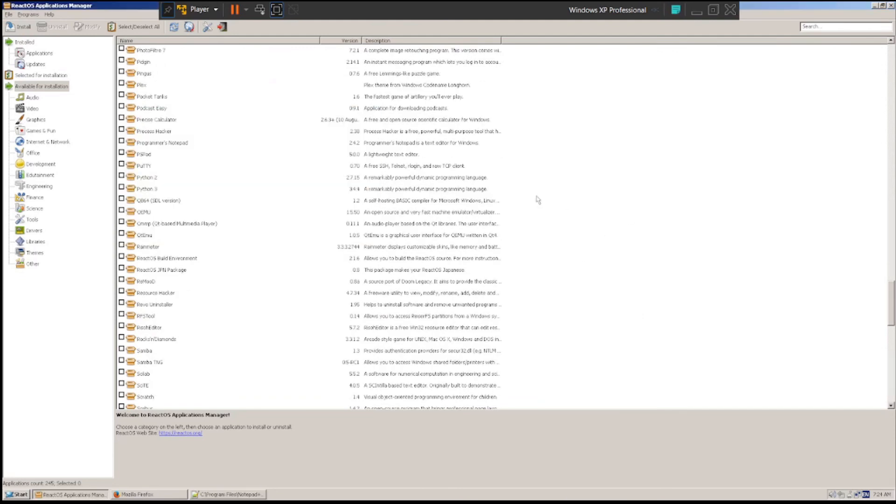
{"action": "scroll", "coordinate": [525, 203], "scroll_direction": "down", "scroll_amount": 3}
{"action": "scroll", "coordinate": [516, 207], "scroll_direction": "down", "scroll_amount": 2}
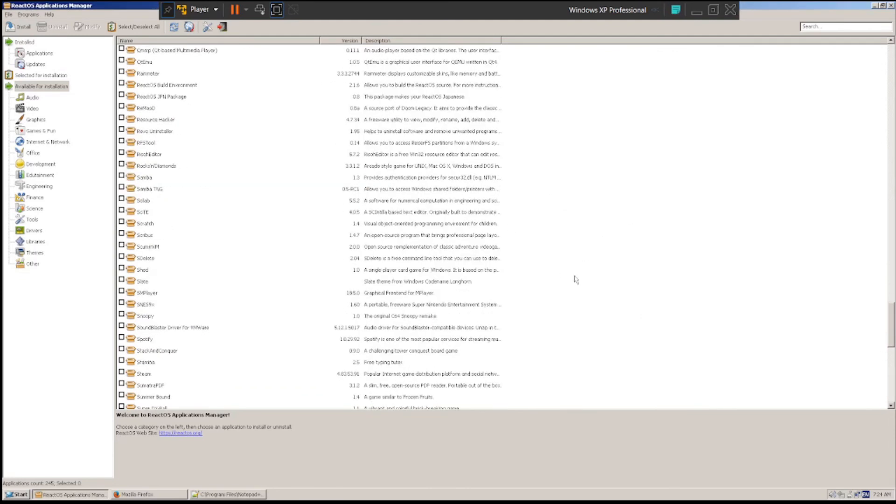
{"action": "left_click", "coordinate": [476, 330]}
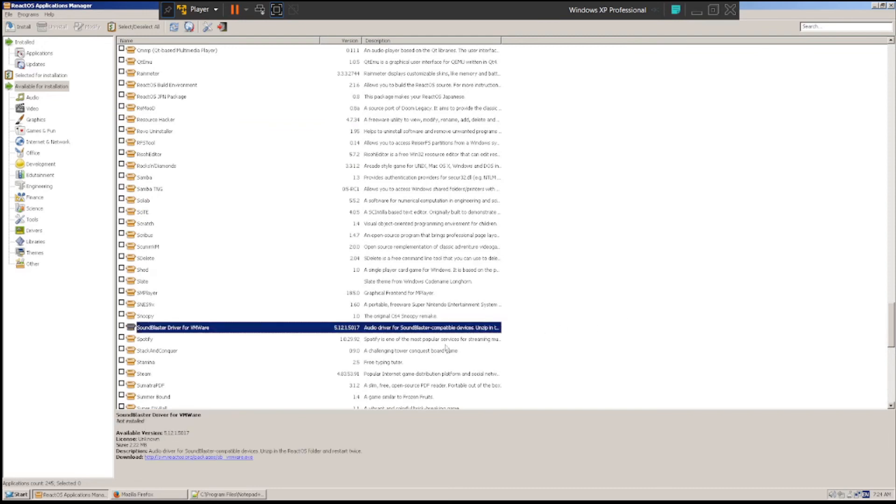
{"action": "scroll", "coordinate": [443, 349], "scroll_direction": "down", "scroll_amount": 2}
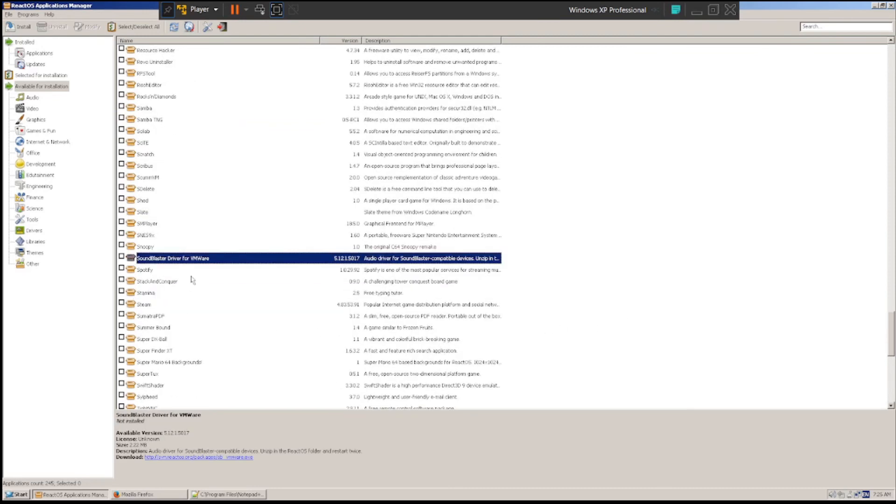
{"action": "right_click", "coordinate": [195, 258]}
{"action": "left_click", "coordinate": [213, 263]}
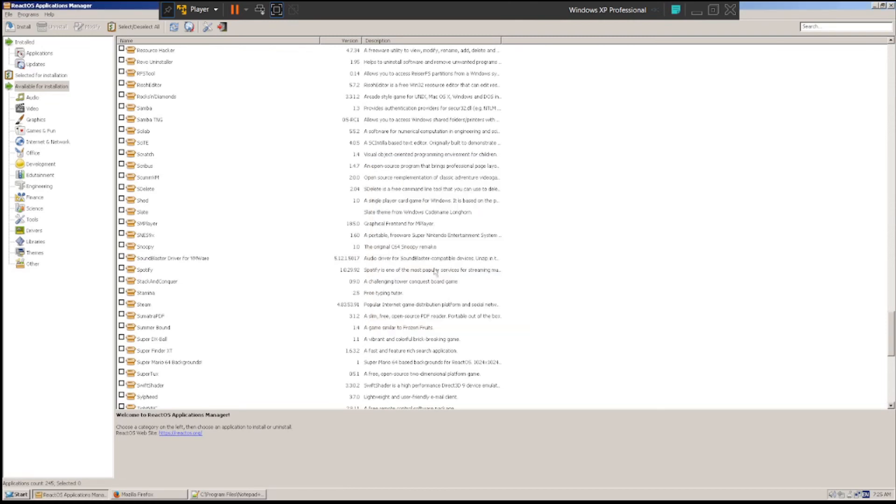
- View the details of Winamp and VisualBoyAdvance, and look through the Office and Internet & Network categories
{"action": "scroll", "coordinate": [196, 341], "scroll_direction": "down", "scroll_amount": 10}
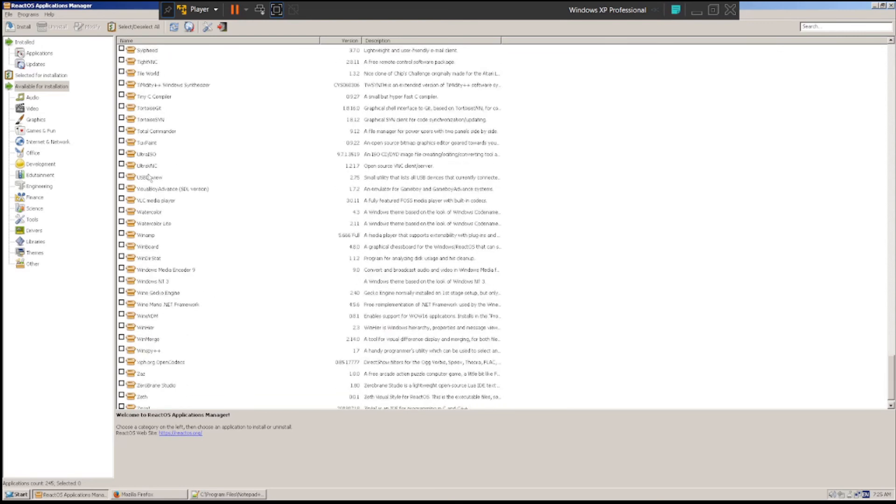
{"action": "left_click", "coordinate": [158, 235]}
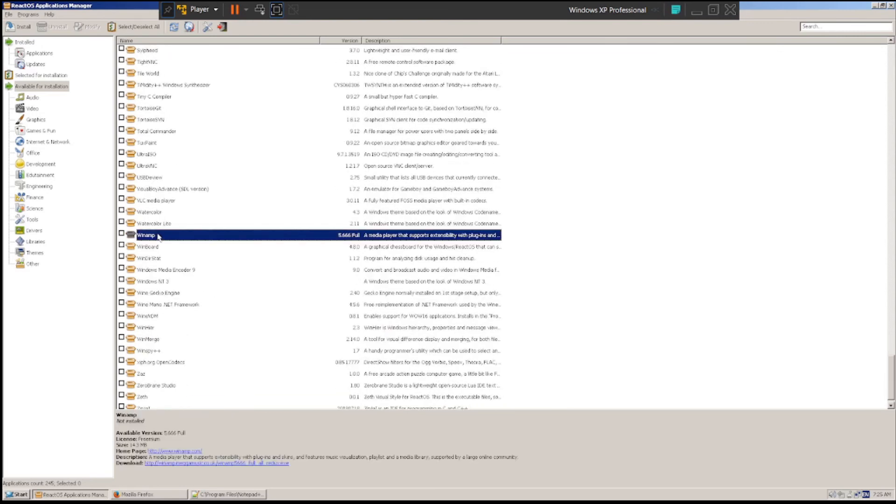
{"action": "left_click", "coordinate": [174, 193]}
{"action": "scroll", "coordinate": [175, 196], "scroll_direction": "down", "scroll_amount": 1}
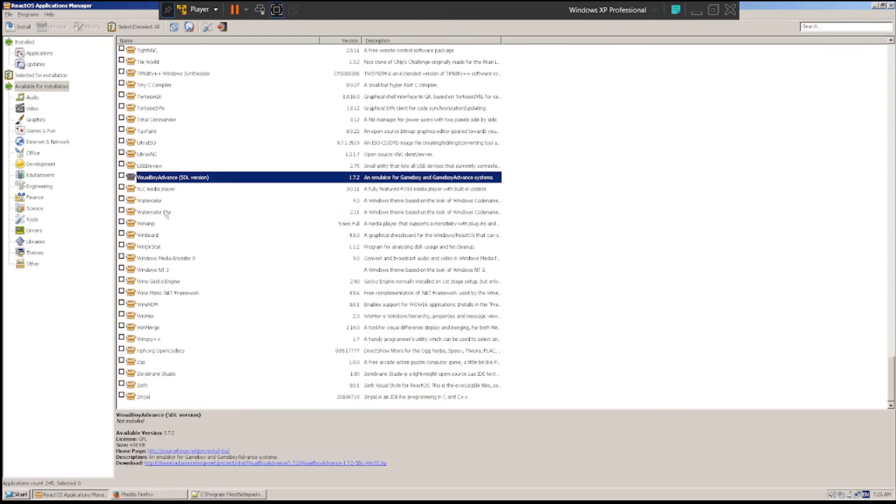
{"action": "left_click", "coordinate": [35, 144]}
{"action": "left_click", "coordinate": [32, 153]}
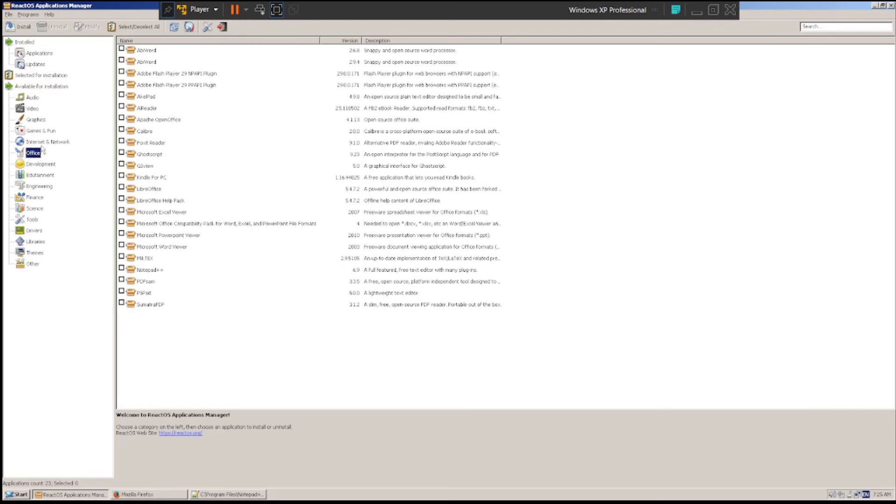
{"action": "left_click", "coordinate": [43, 142]}
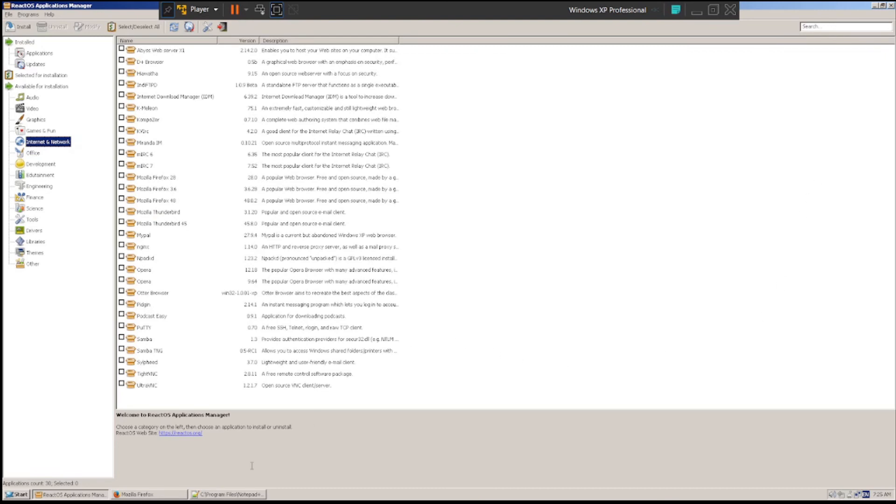
- Try to bring back the Firefox window and minimize the ReactOS Applications Manager
{"action": "left_click", "coordinate": [140, 494]}
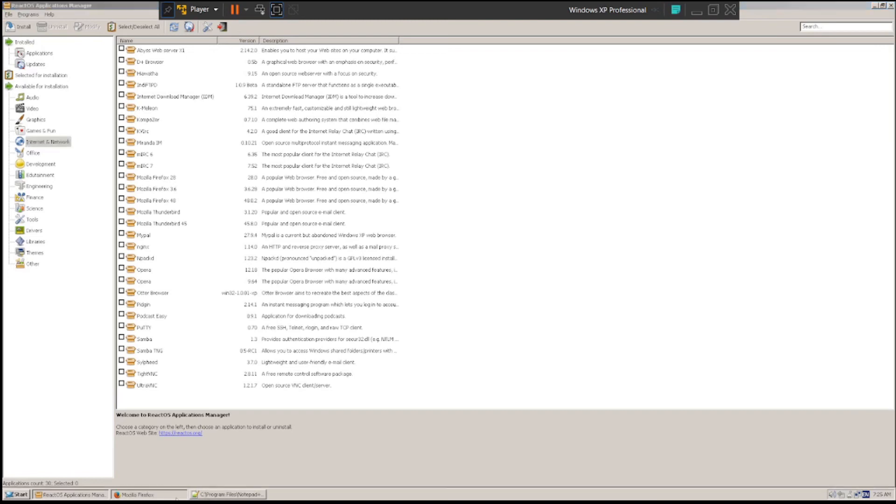
{"action": "left_click", "coordinate": [74, 495]}
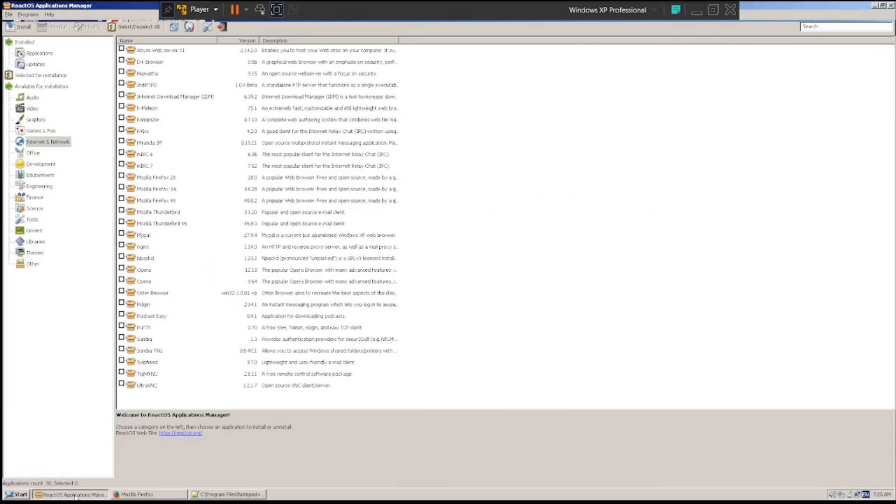
{"action": "left_click", "coordinate": [75, 496]}
{"action": "left_click", "coordinate": [126, 495]}
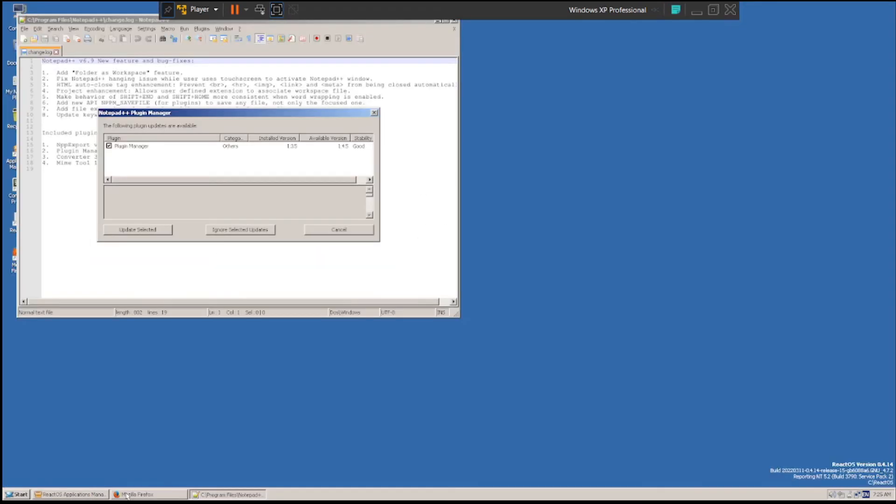
- Cancel the Notepad++ Plugin Manager update and move the Notepad++ window clear of the desktop icons
{"action": "left_click", "coordinate": [332, 229]}
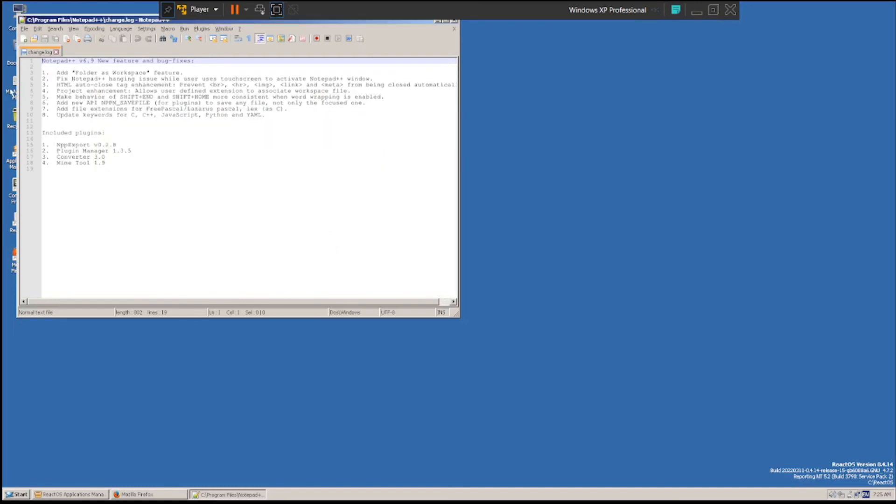
{"action": "left_click_drag", "start_coordinate": [65, 22], "coordinate": [101, 98]}
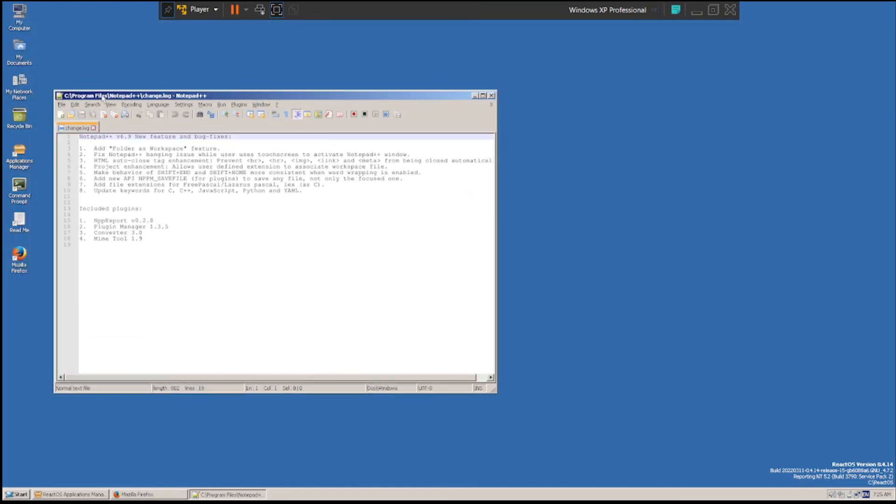
- Close Notepad++, and open the ReactOS file search window for a brief look before closing it
{"action": "left_click", "coordinate": [491, 97]}
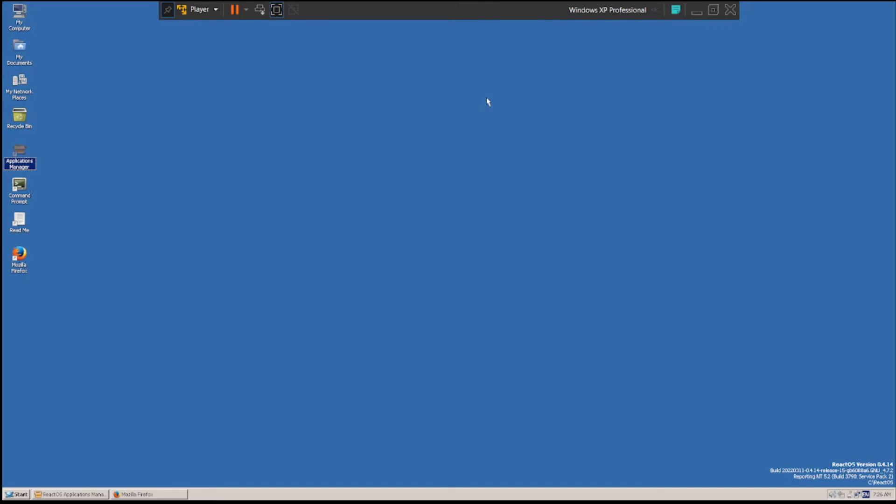
{"action": "left_click", "coordinate": [466, 168]}
{"action": "left_click", "coordinate": [11, 494]}
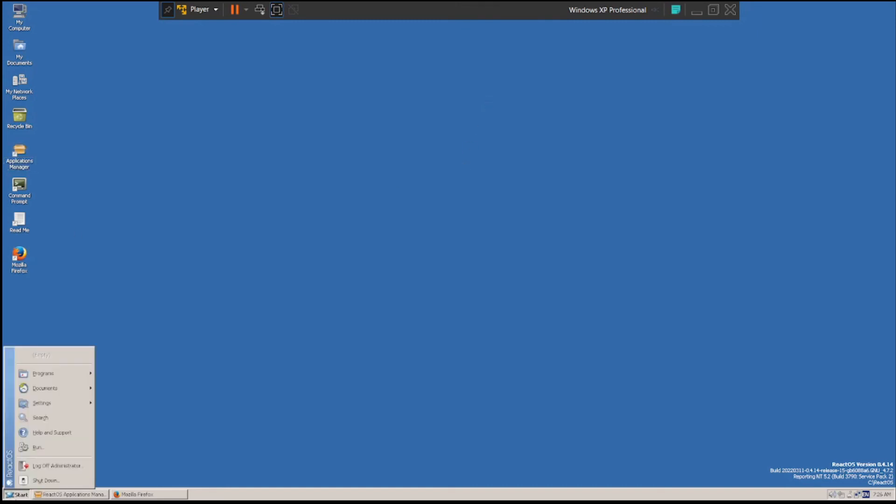
{"action": "left_click", "coordinate": [40, 417]}
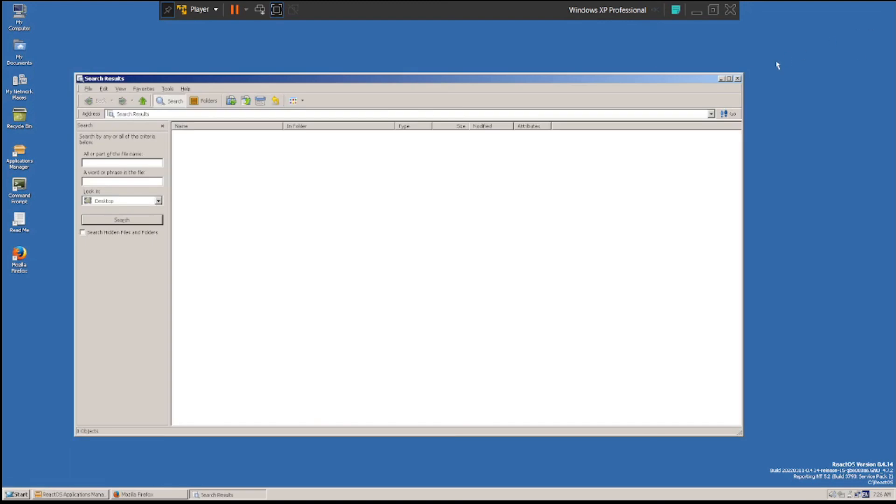
{"action": "left_click", "coordinate": [737, 78]}
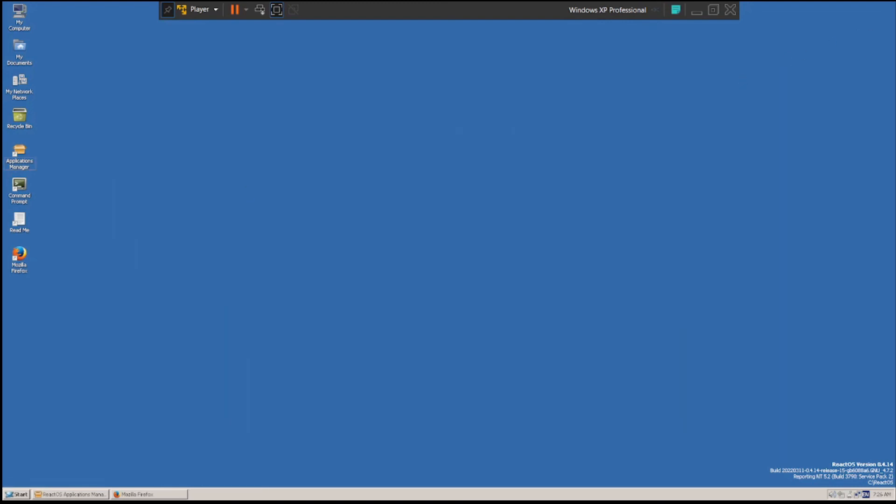
- Look through the installed programs, open Paint from the accessories, view its file commands, and exit it
{"action": "left_click", "coordinate": [11, 494]}
{"action": "mouse_move", "coordinate": [44, 375]}
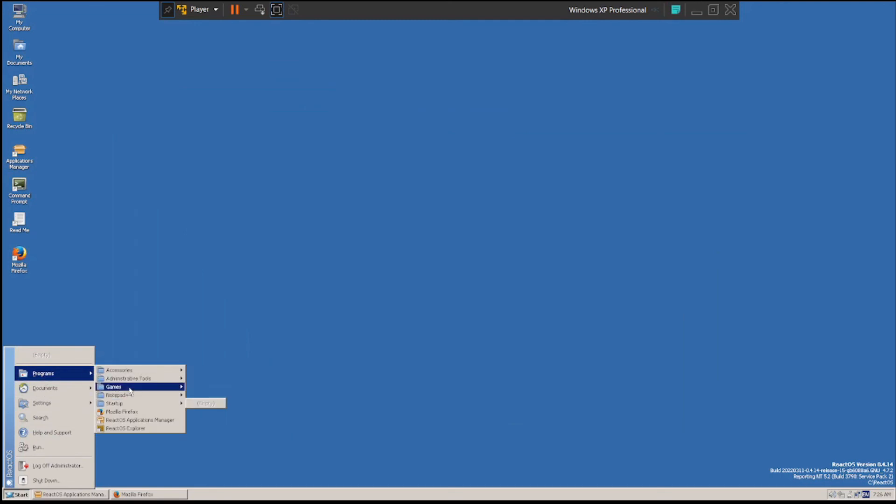
{"action": "mouse_move", "coordinate": [130, 379]}
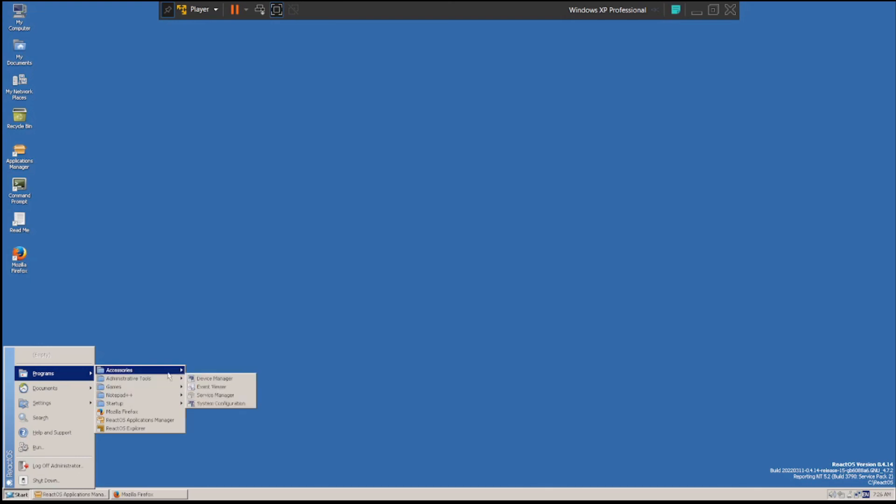
{"action": "mouse_move", "coordinate": [168, 374]}
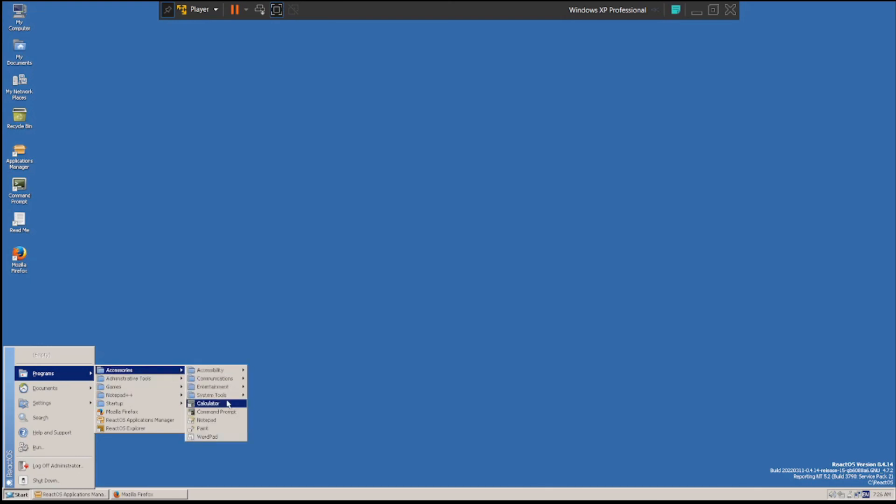
{"action": "left_click", "coordinate": [205, 428]}
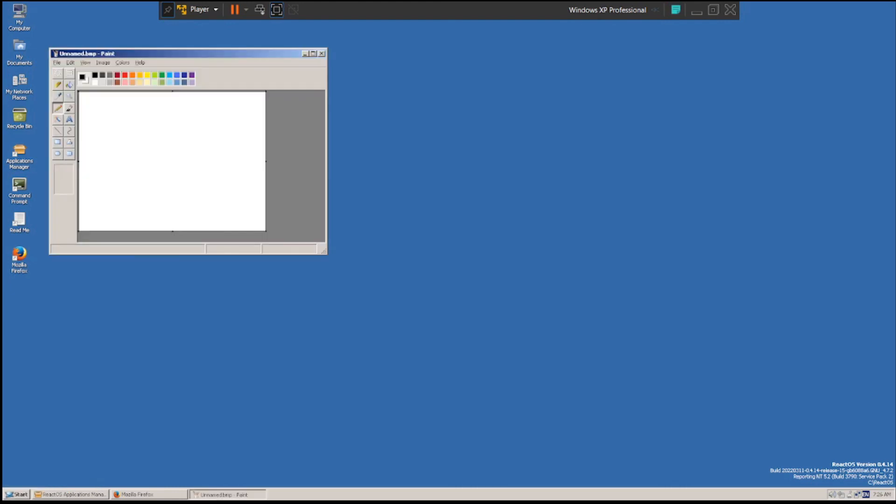
{"action": "left_click", "coordinate": [57, 63]}
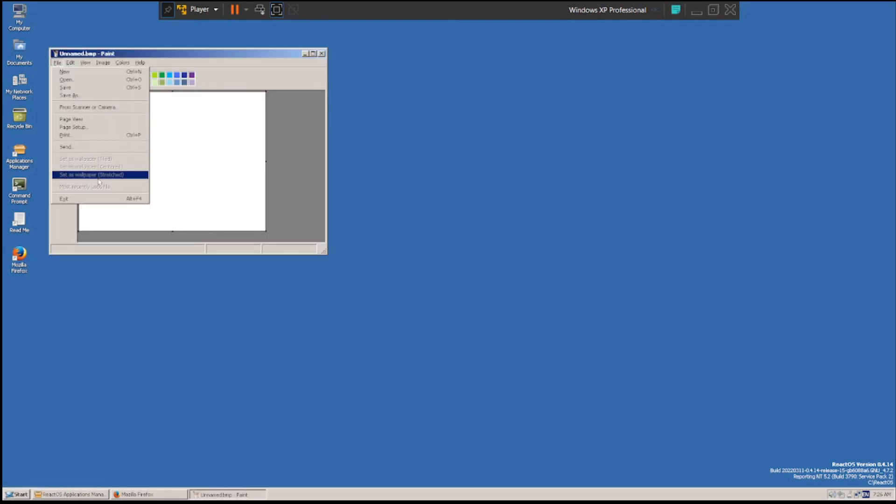
{"action": "left_click", "coordinate": [99, 198]}
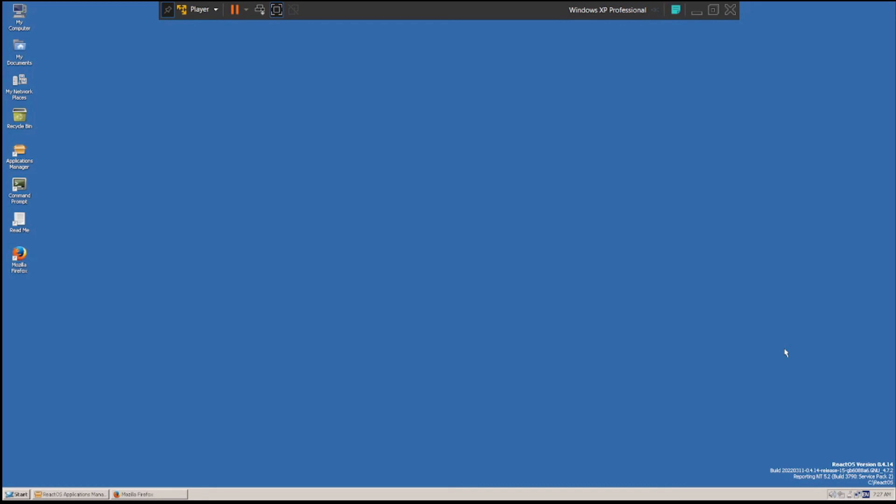
- Restore Firefox and close it with both its tabs, and close the ReactOS Applications Manager as well
{"action": "right_click", "coordinate": [618, 384]}
{"action": "left_click", "coordinate": [475, 378]}
{"action": "left_click", "coordinate": [66, 495]}
{"action": "left_click", "coordinate": [150, 496]}
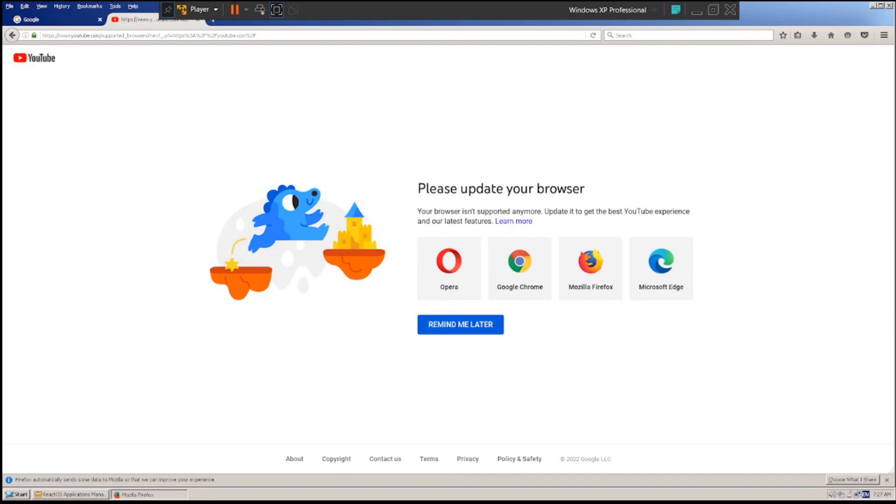
{"action": "left_click", "coordinate": [889, 6]}
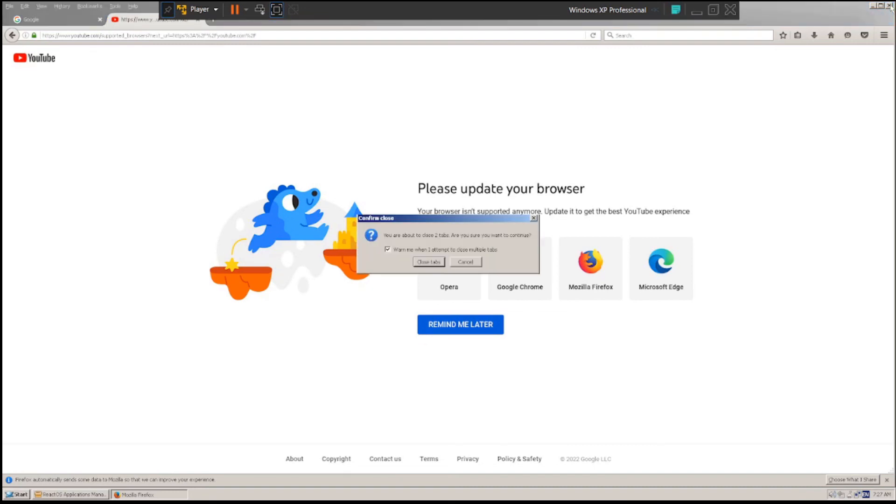
{"action": "left_click", "coordinate": [420, 263]}
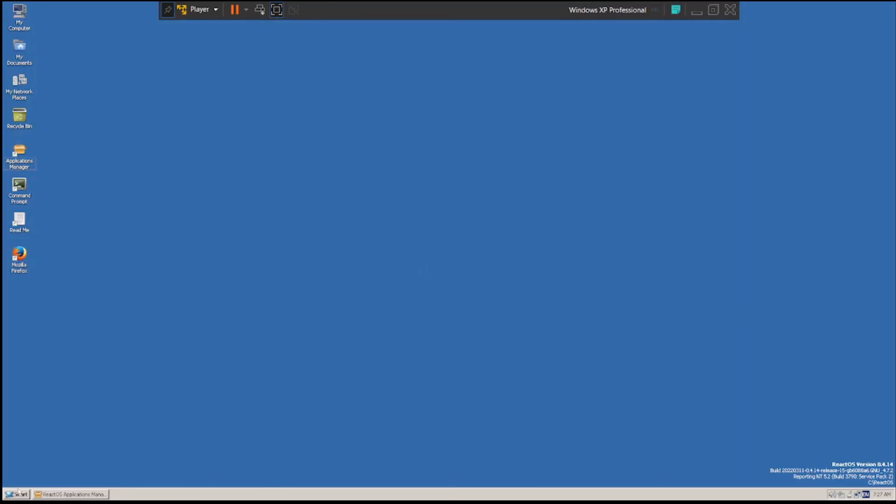
{"action": "left_click", "coordinate": [66, 494]}
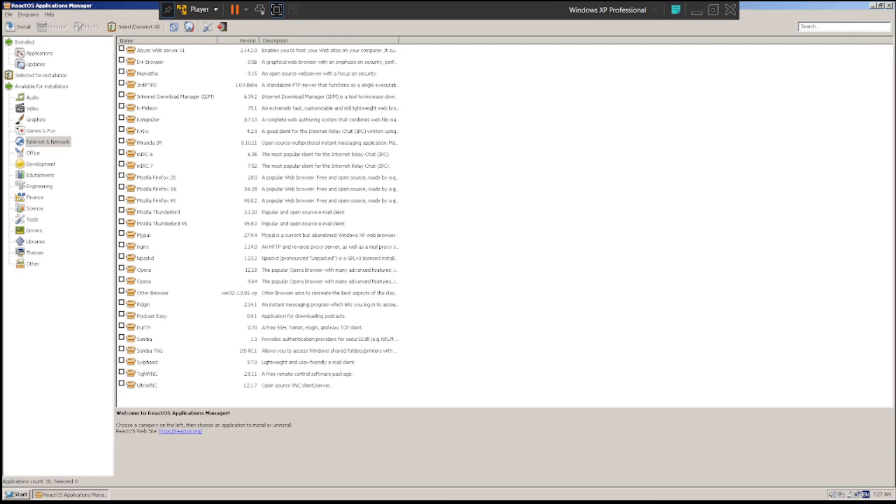
{"action": "left_click", "coordinate": [888, 5]}
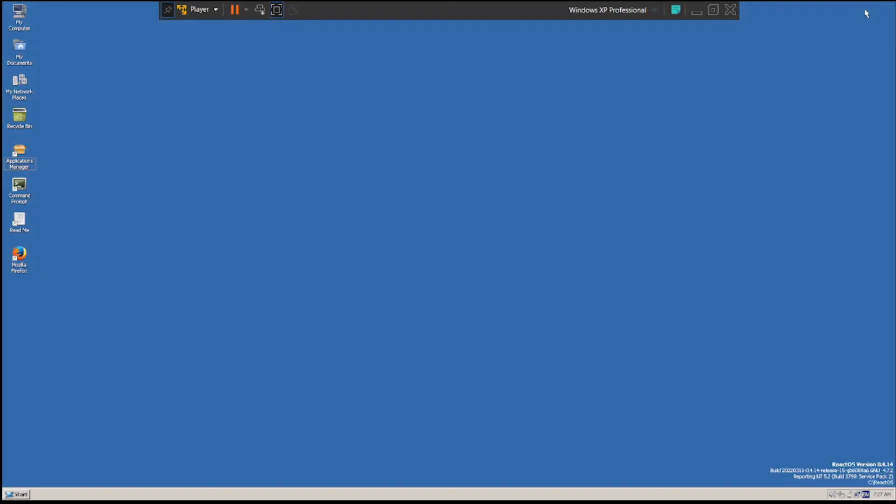
- Examine the installed program groups, including Notepad++ and the Entertainment, System Tools and Communications groups under Accessories
{"action": "left_click", "coordinate": [16, 495]}
{"action": "mouse_move", "coordinate": [84, 406]}
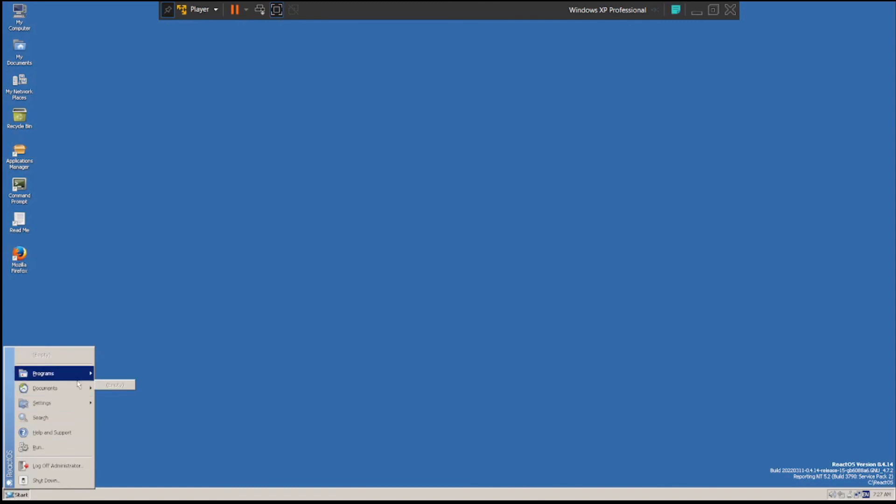
{"action": "mouse_move", "coordinate": [151, 397]}
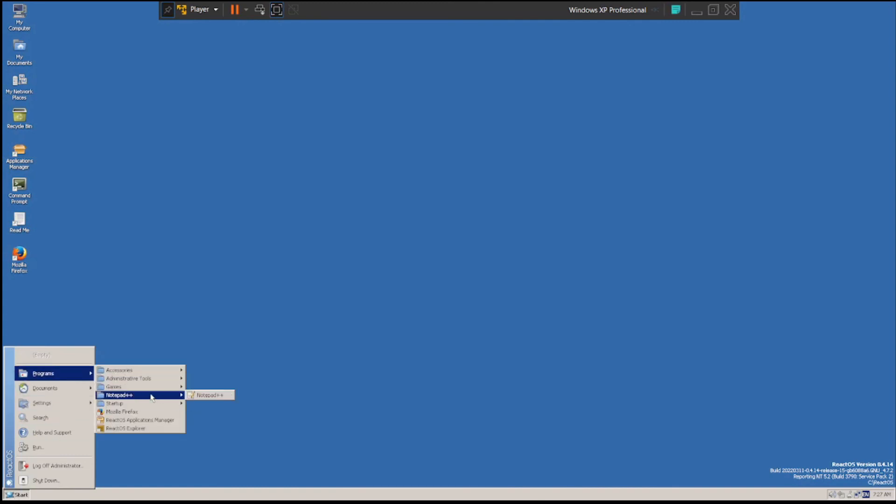
{"action": "mouse_move", "coordinate": [146, 377]}
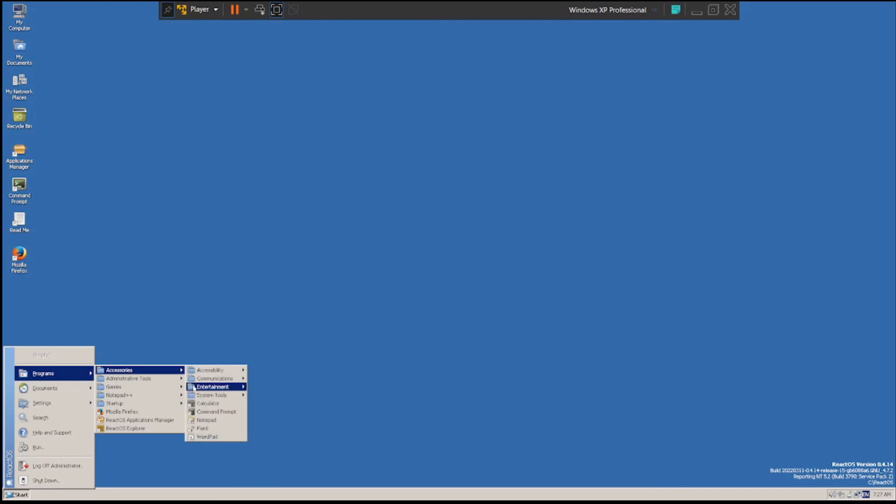
{"action": "mouse_move", "coordinate": [199, 382]}
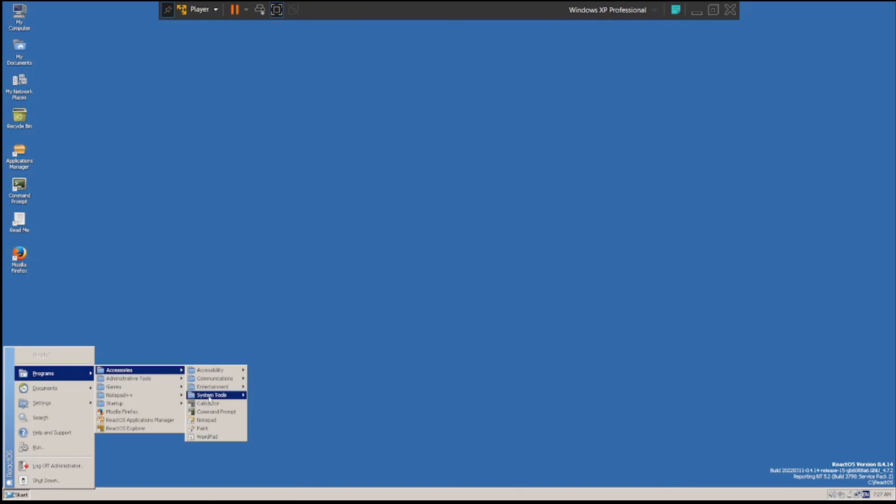
{"action": "mouse_move", "coordinate": [215, 397]}
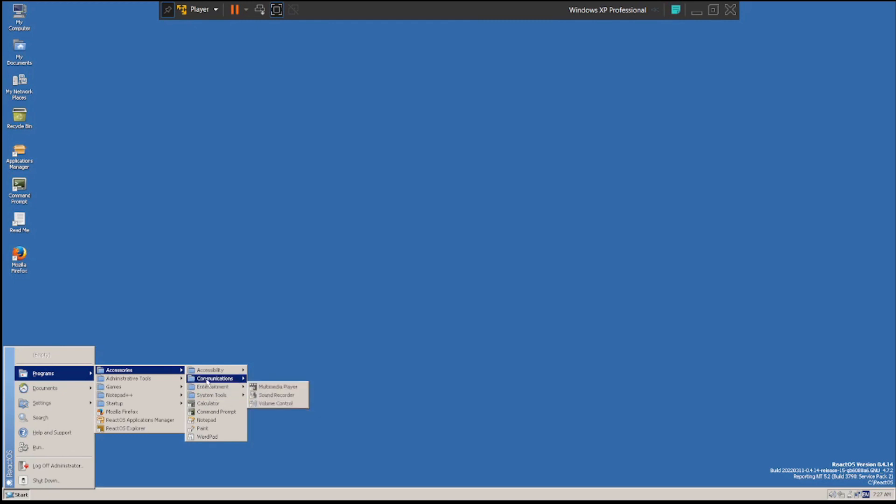
{"action": "mouse_move", "coordinate": [208, 382]}
{"action": "left_click", "coordinate": [221, 292]}
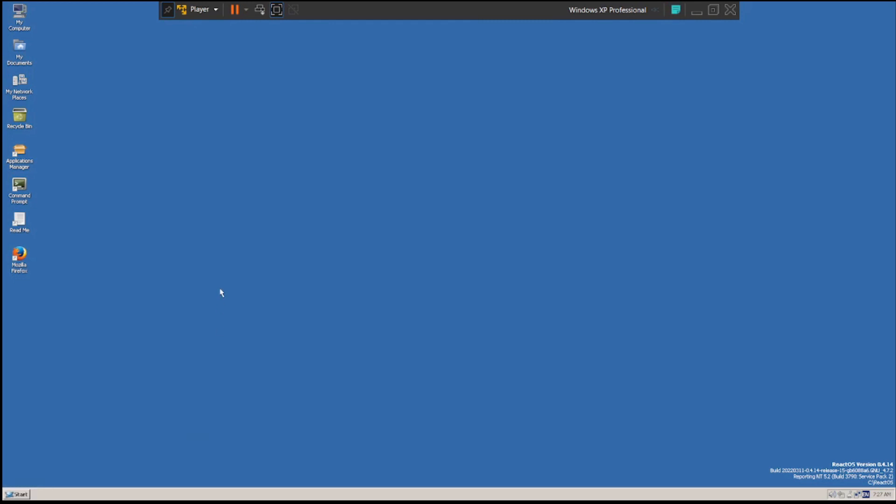